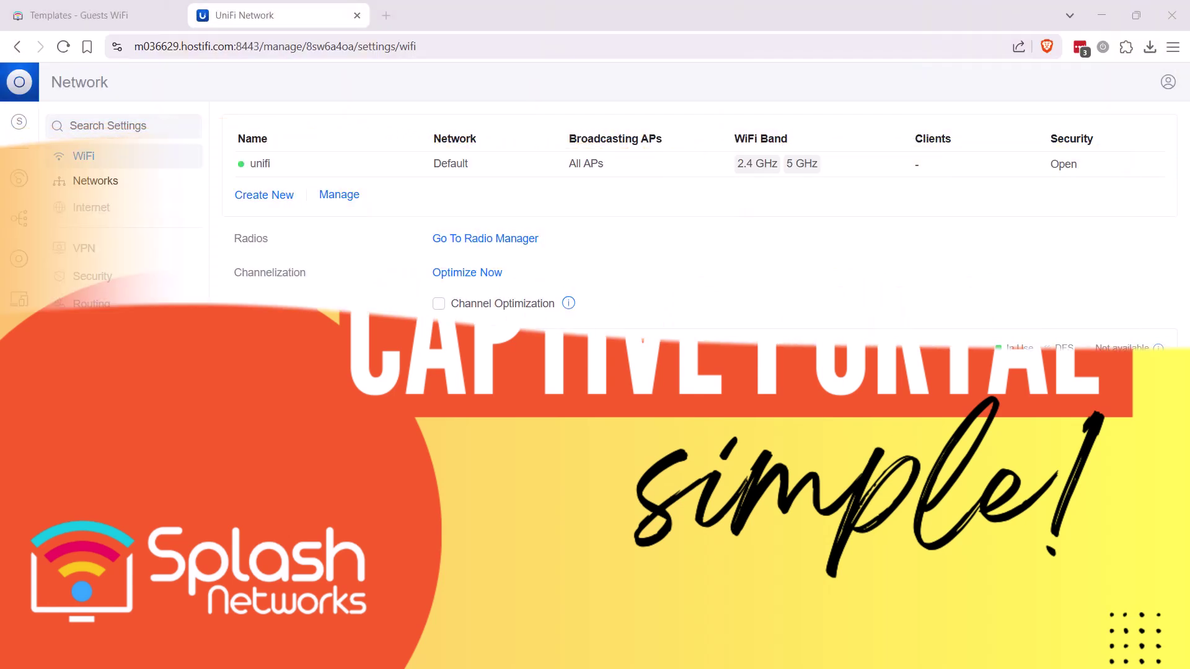
- From the unifi WiFi network's settings, open its Hotspot Portal editor
click(310, 173)
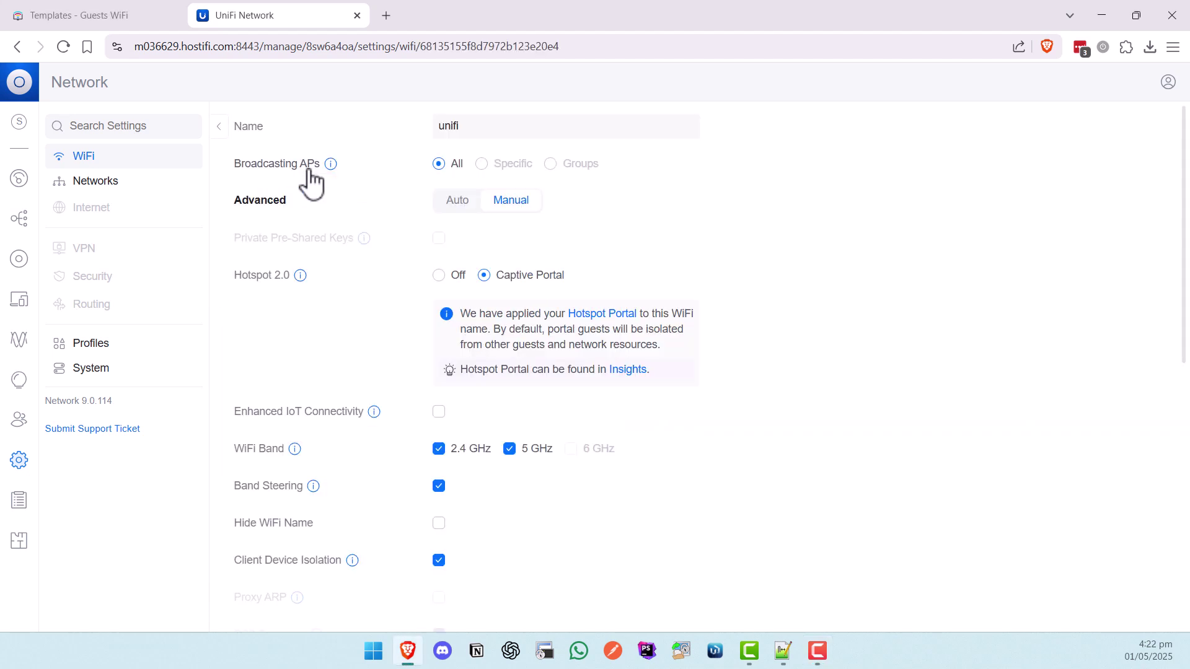
click(602, 314)
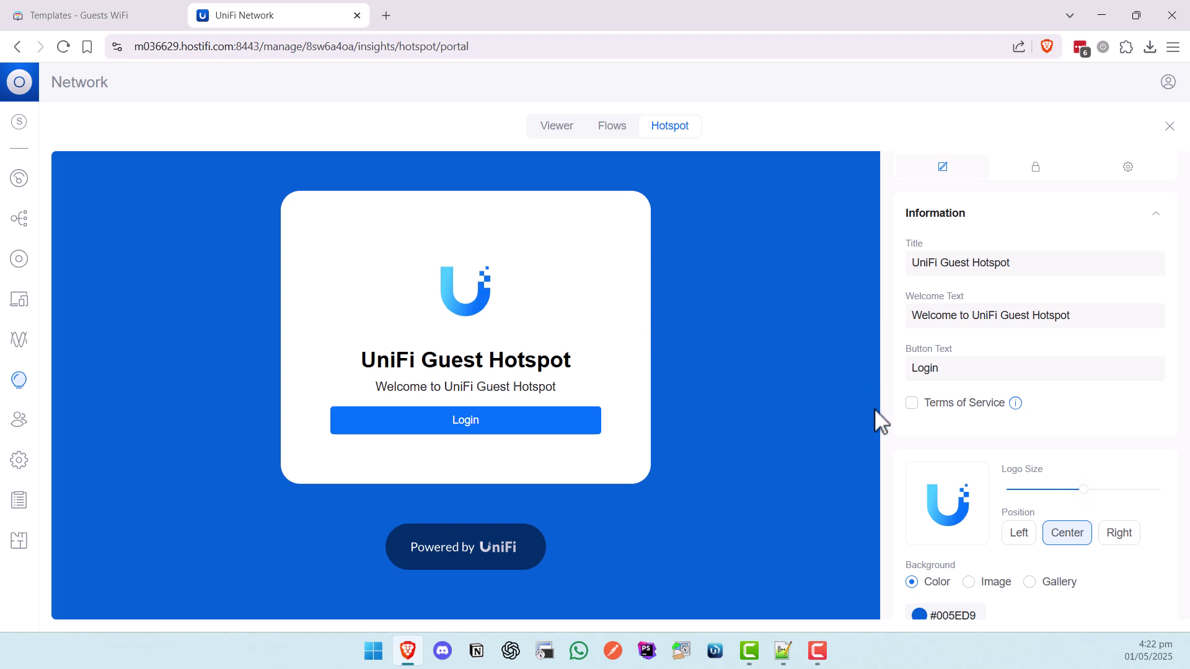
- Leave Terms of Service off and show the portal's Authentication Methods list
click(911, 403)
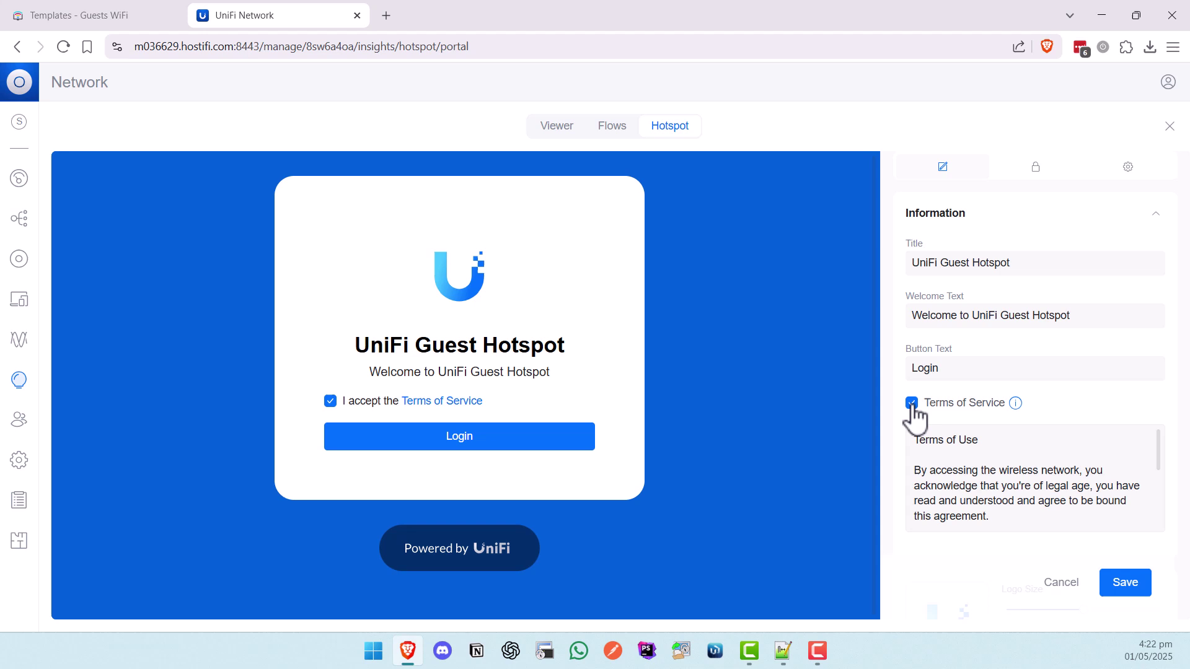
click(911, 403)
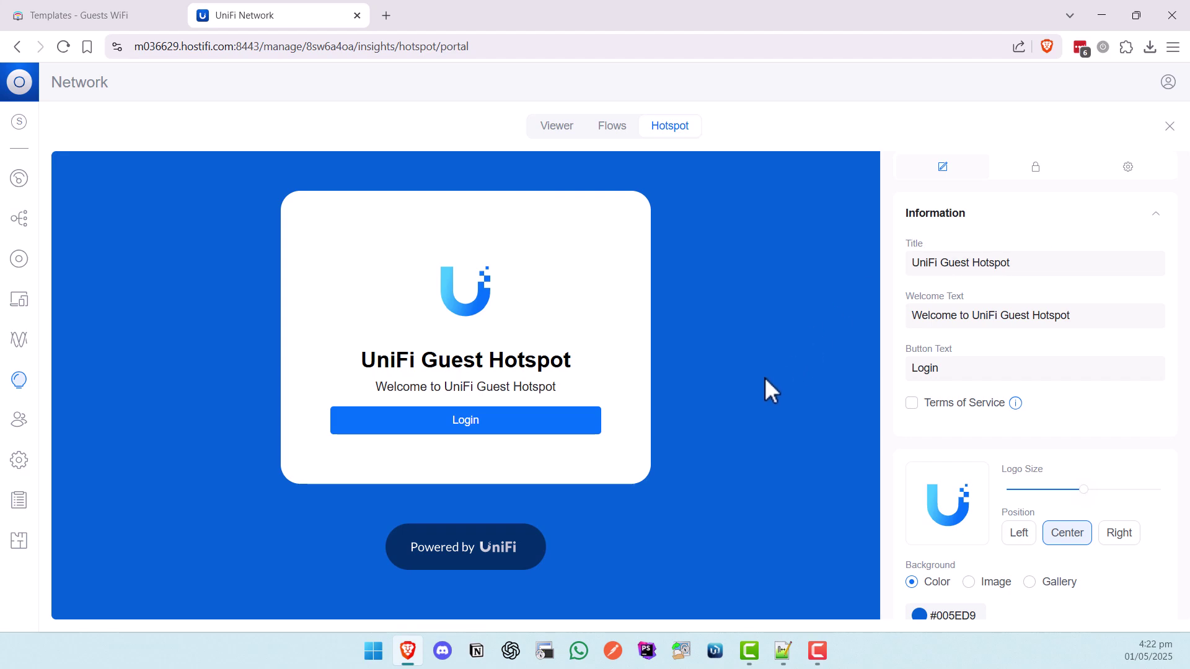
scroll(904, 424, down, 6)
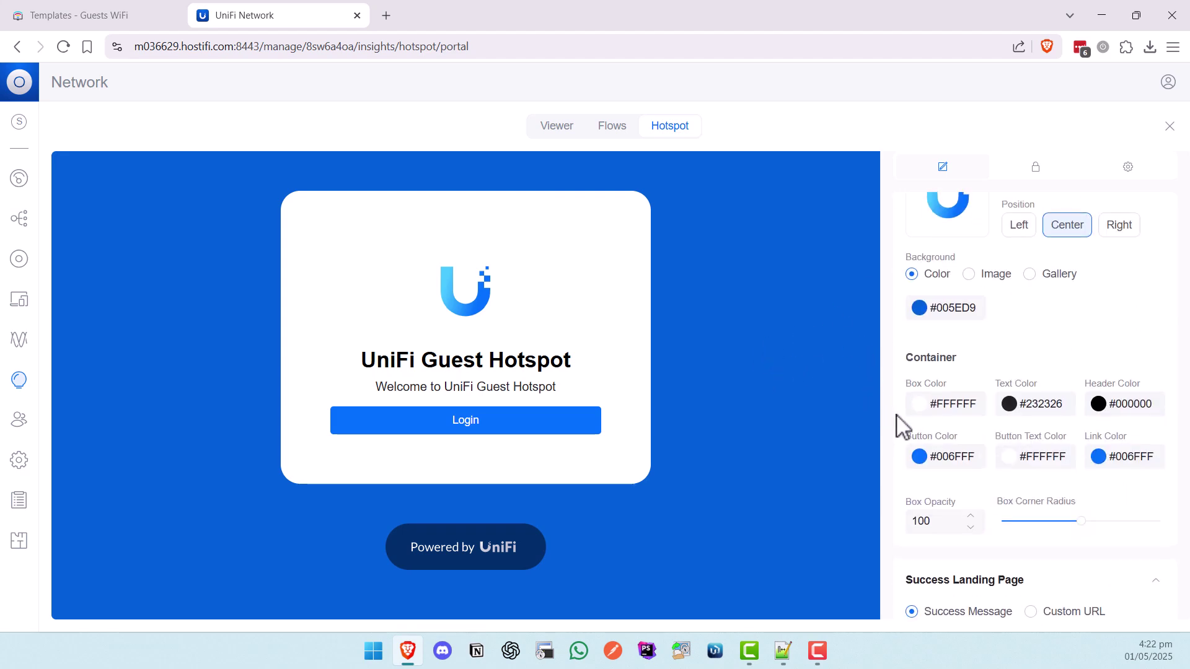
scroll(969, 420, up, 6)
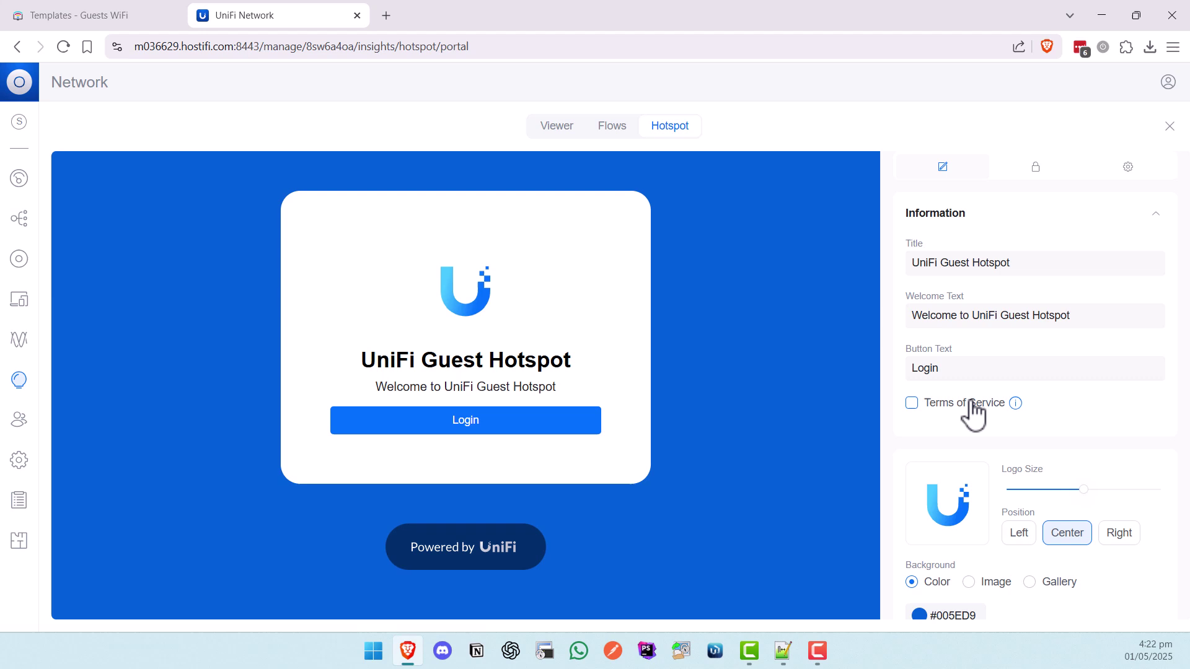
click(1031, 180)
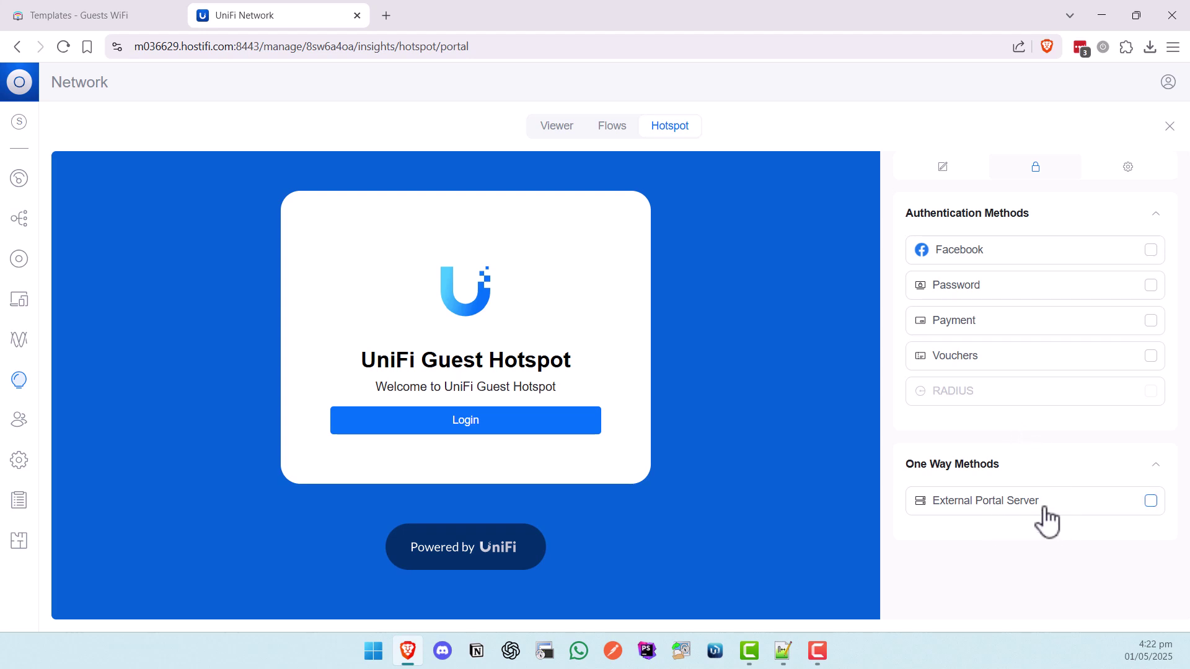
- Review portal settings: 8 Hours expiration, English, landing page and HTTPS redirection enabled
click(1121, 177)
scroll(1078, 285, down, 3)
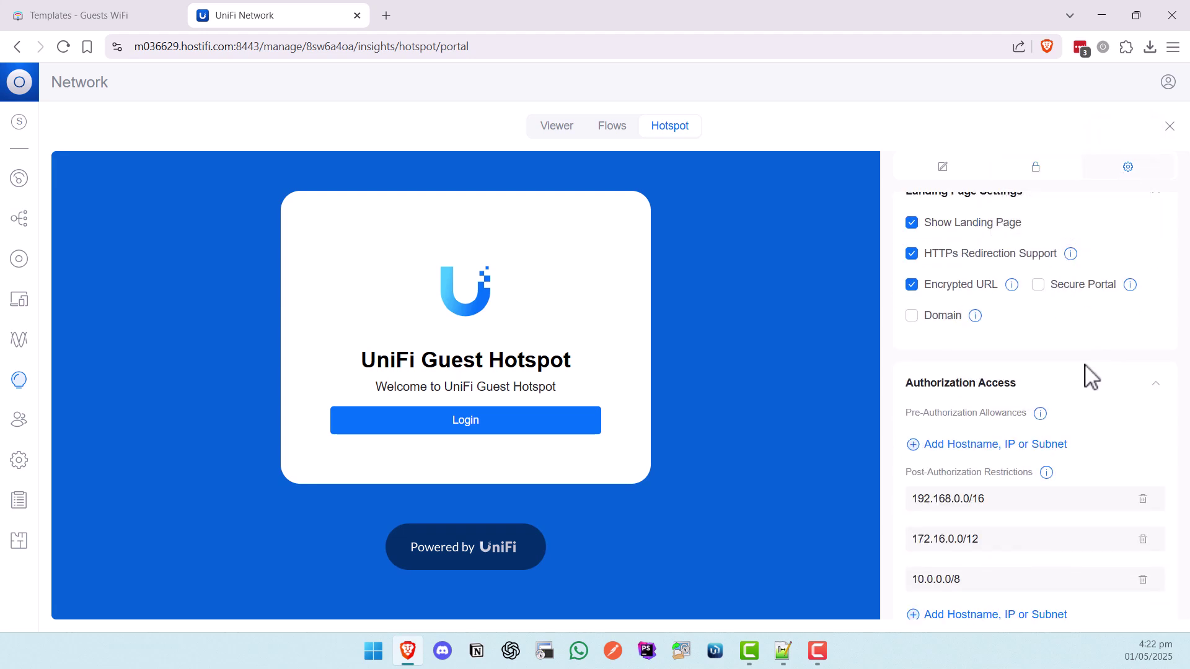
scroll(1094, 406, down, 2)
scroll(1094, 402, up, 5)
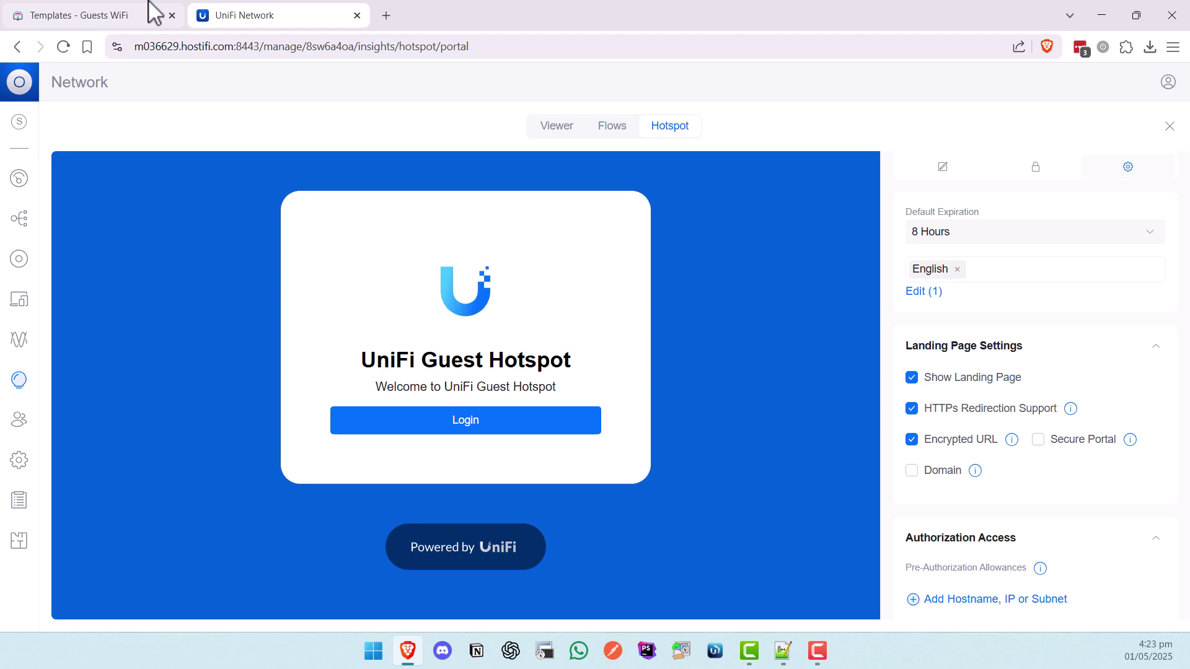
- From Splash Networks' Templates - Guests WiFi page, start a new template and review its form
click(154, 13)
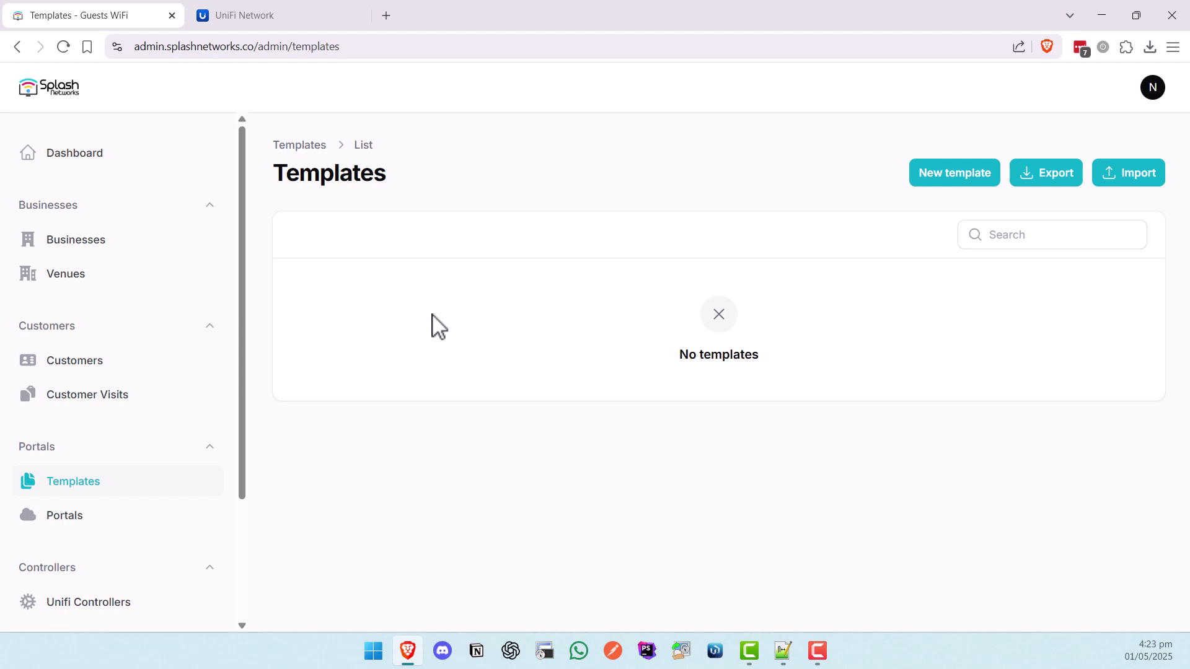
click(961, 178)
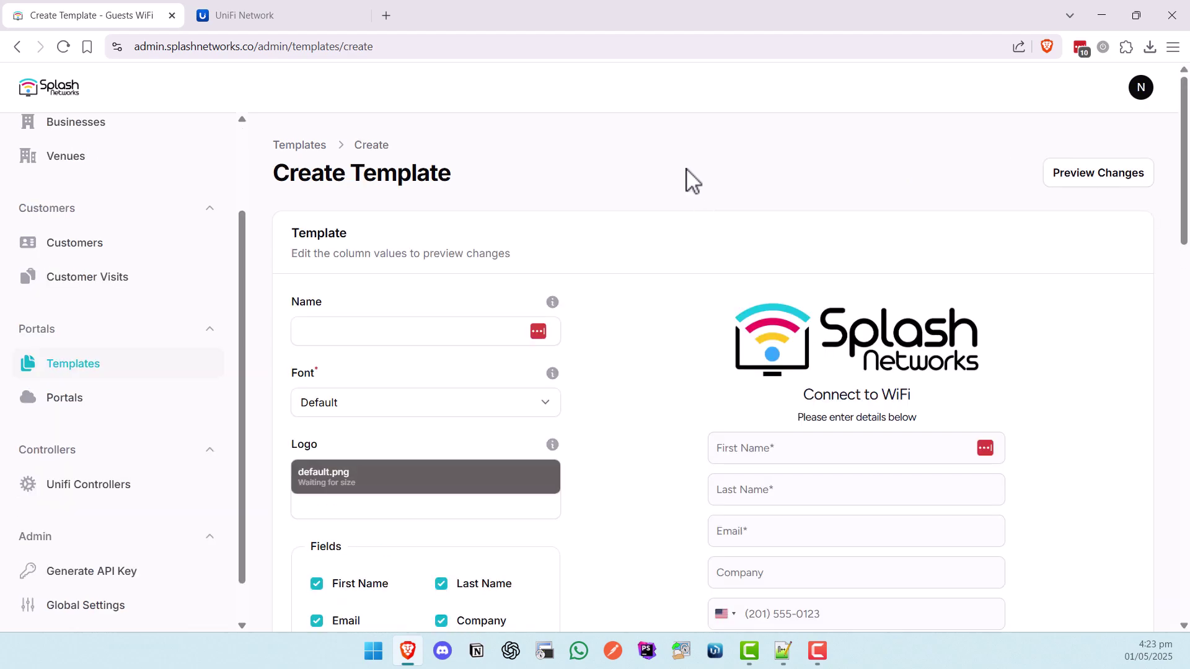
scroll(558, 341, down, 3)
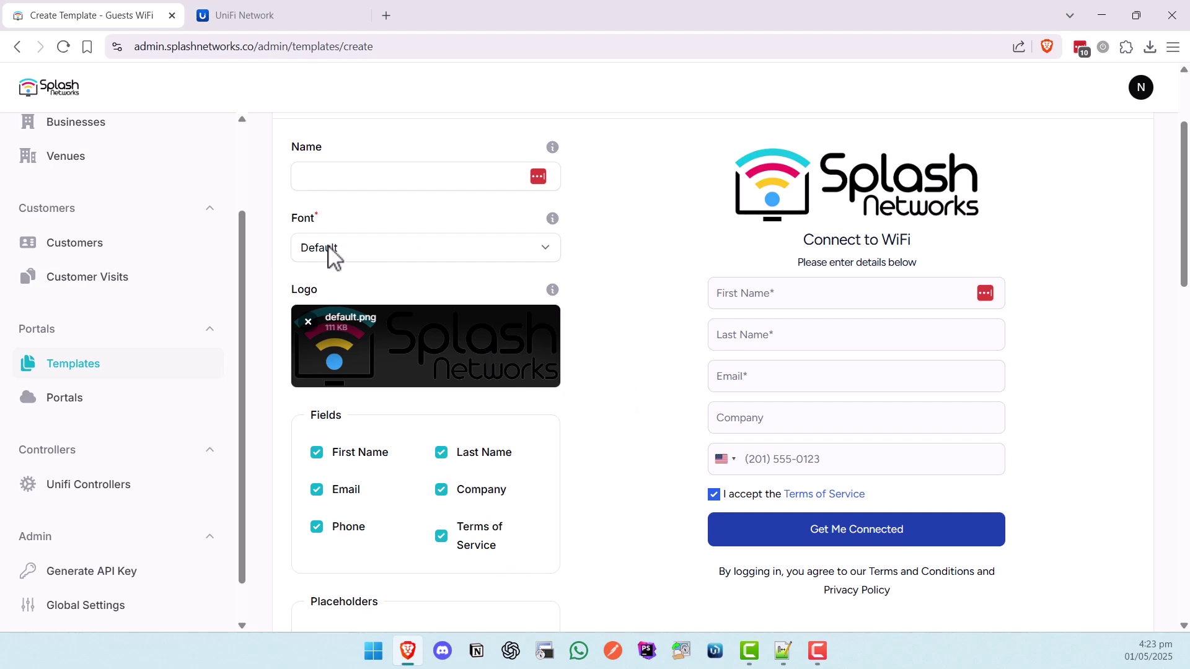
scroll(629, 371, down, 2)
scroll(629, 370, down, 2)
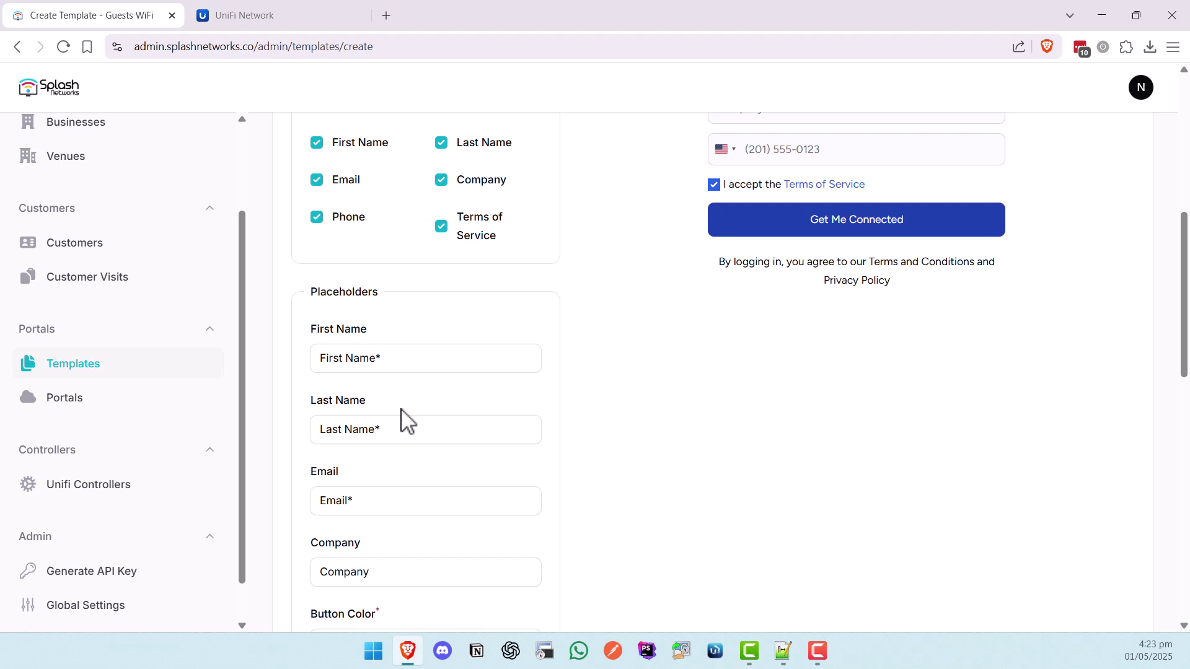
scroll(575, 425, down, 2)
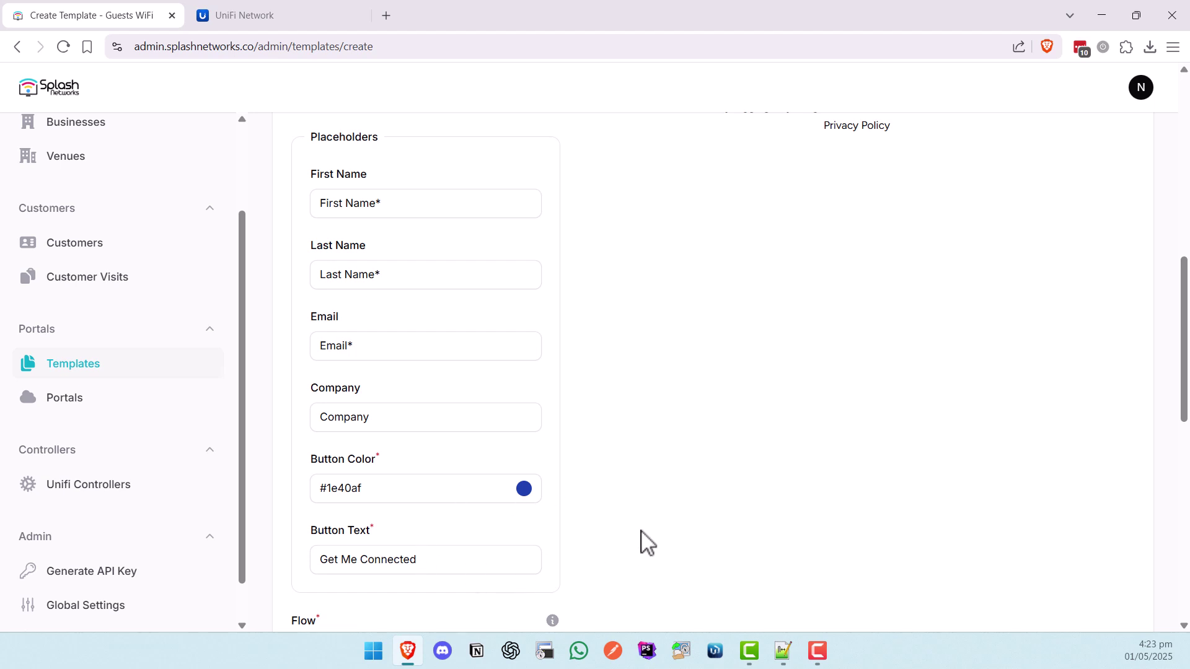
scroll(647, 542, down, 6)
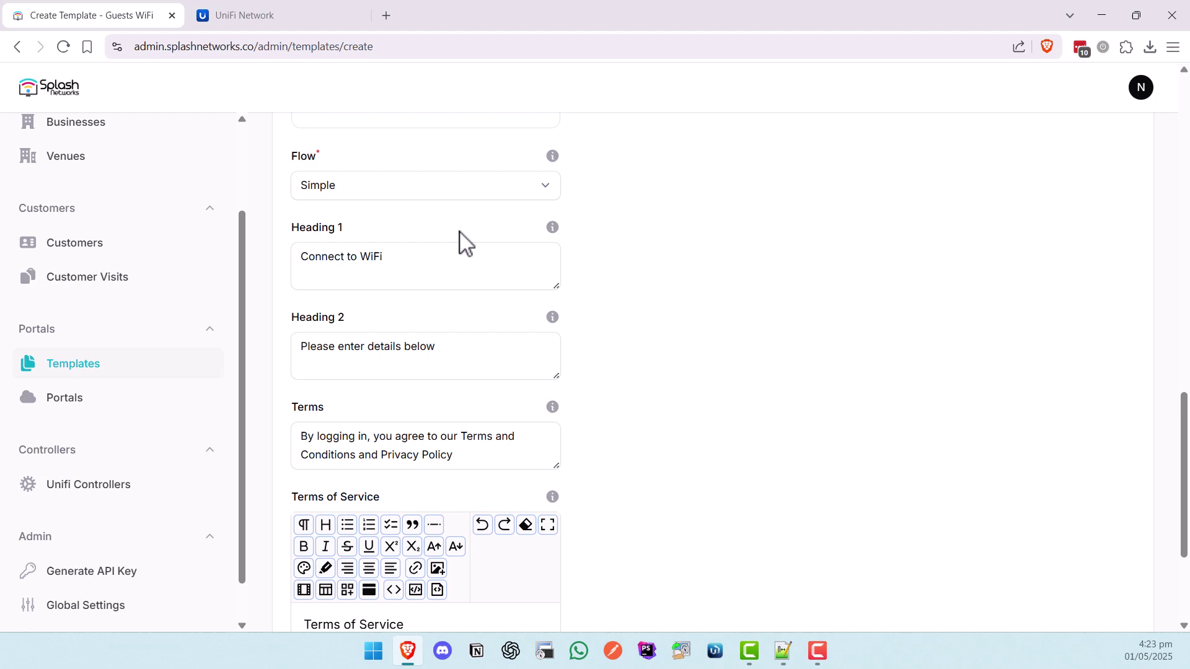
scroll(619, 471, up, 12)
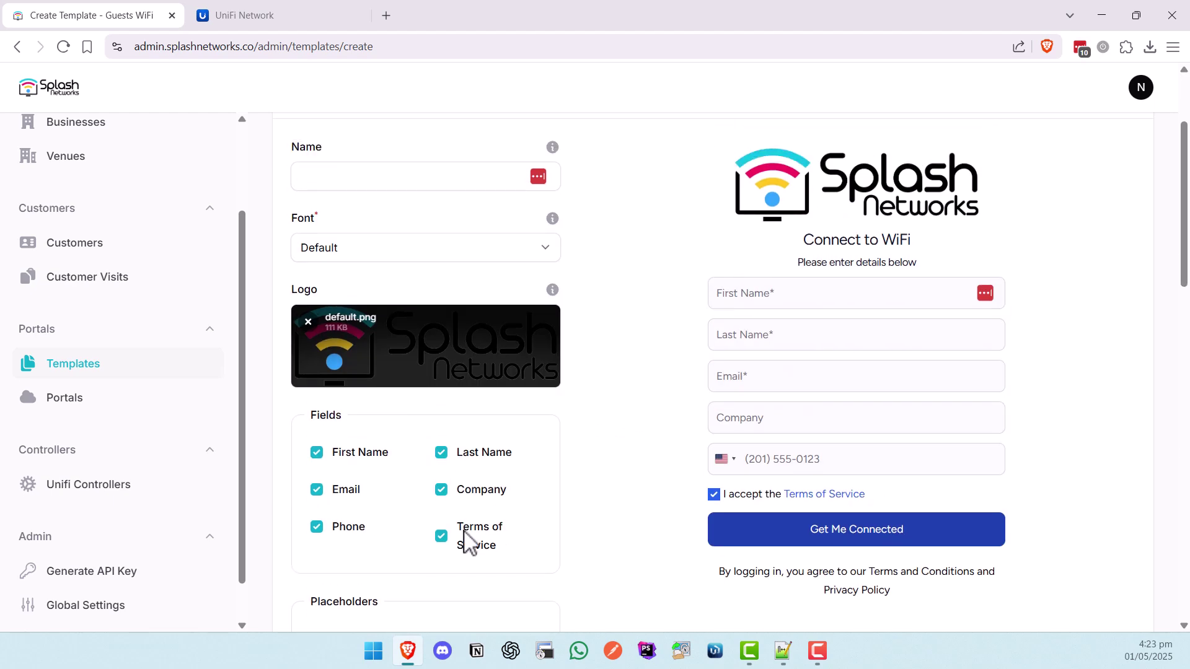
- Remove the Terms of Service, Phone and Company fields from the template form
click(444, 542)
click(348, 528)
click(481, 496)
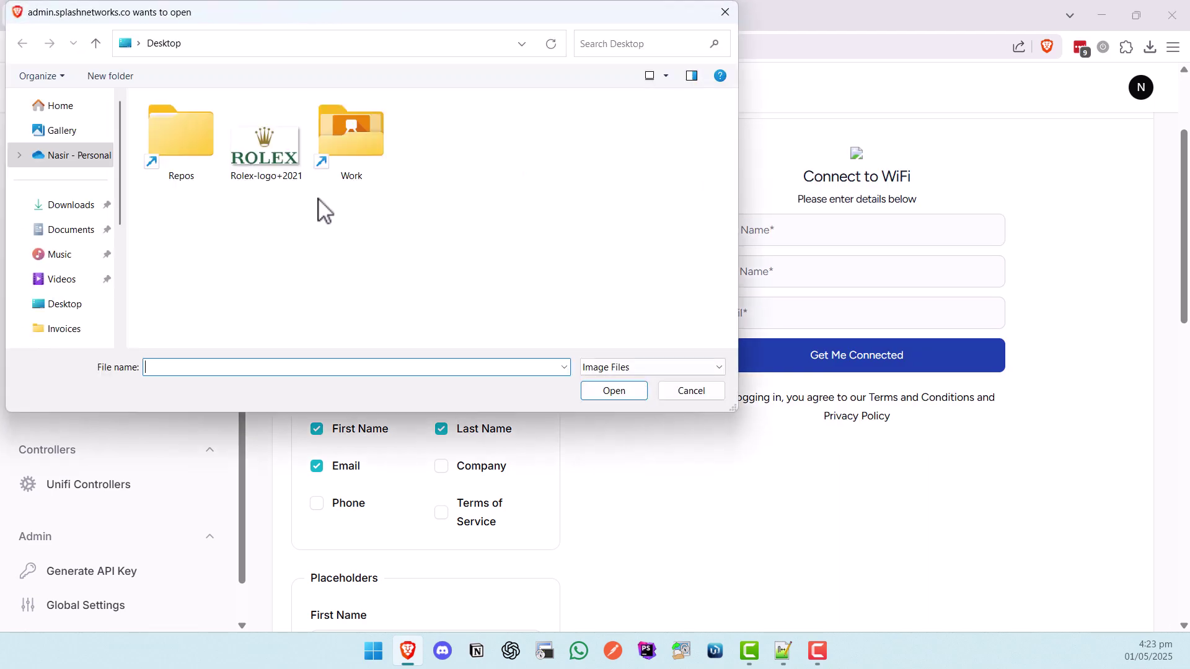
- Upload Rolex-logo+2021.jpg as the template logo and check the preview
double_click(265, 149)
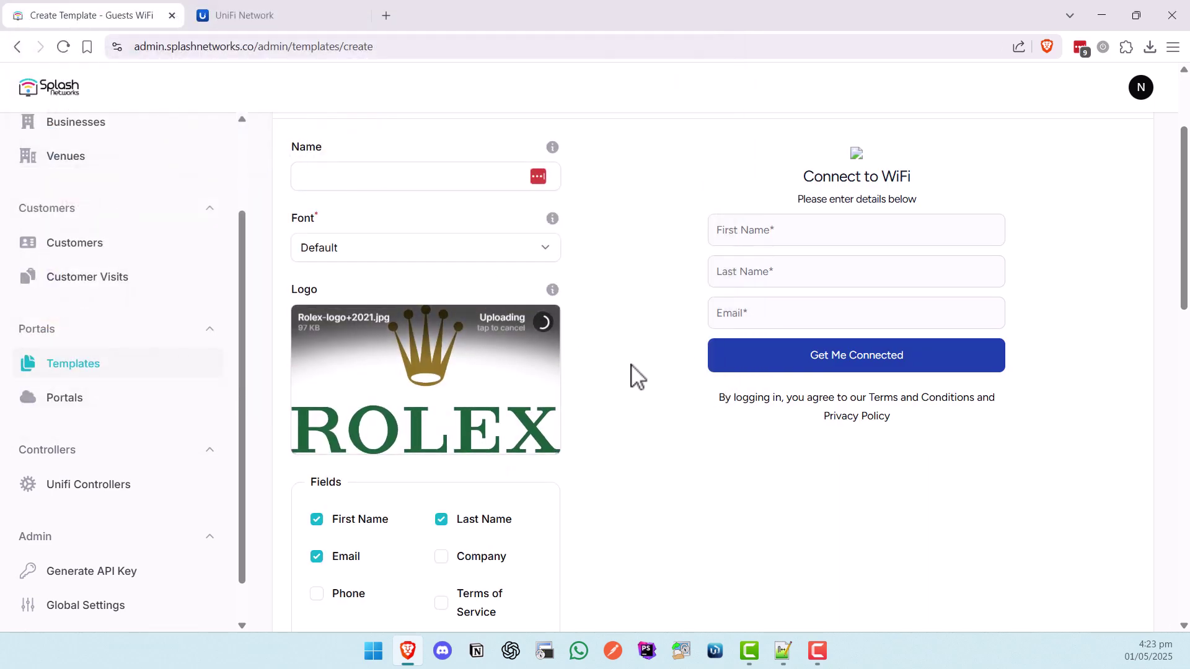
scroll(638, 411, up, 3)
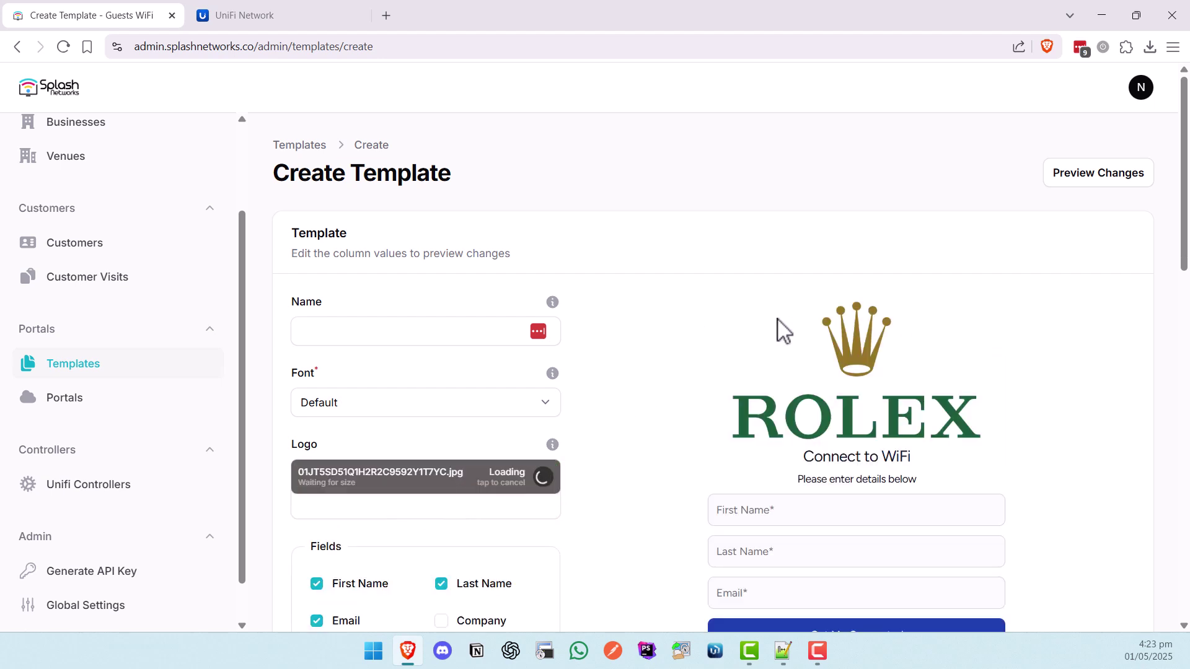
scroll(979, 376, down, 2)
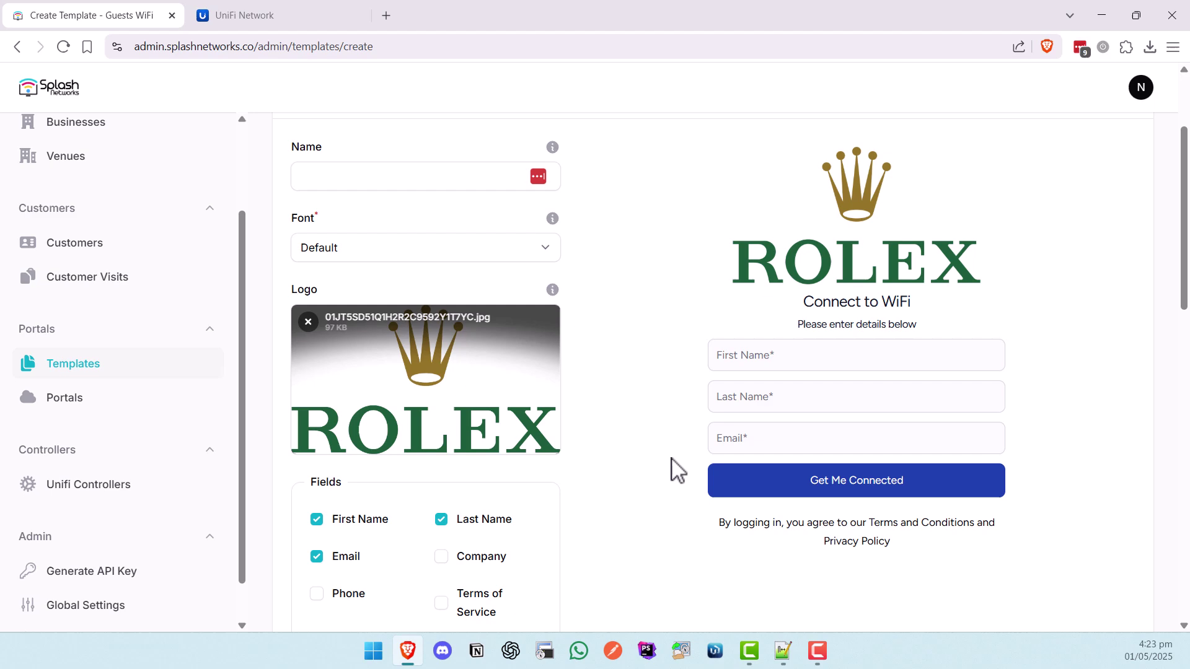
scroll(647, 437, down, 8)
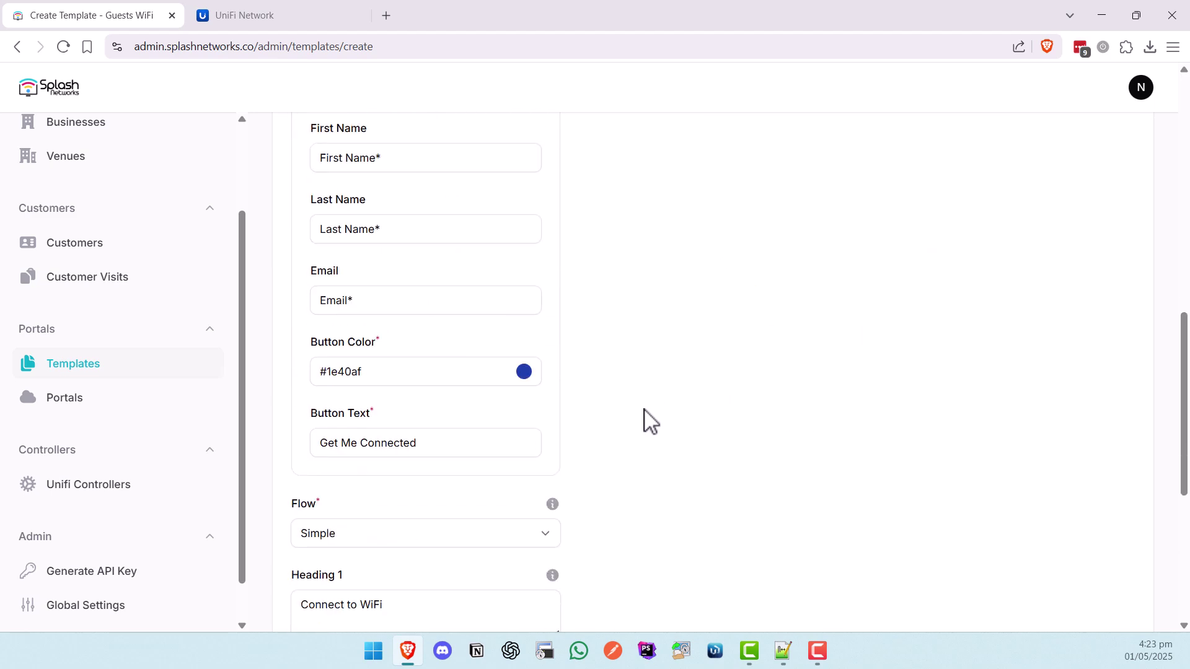
- Set the portal button colour to yellow-green #71a11a
click(523, 331)
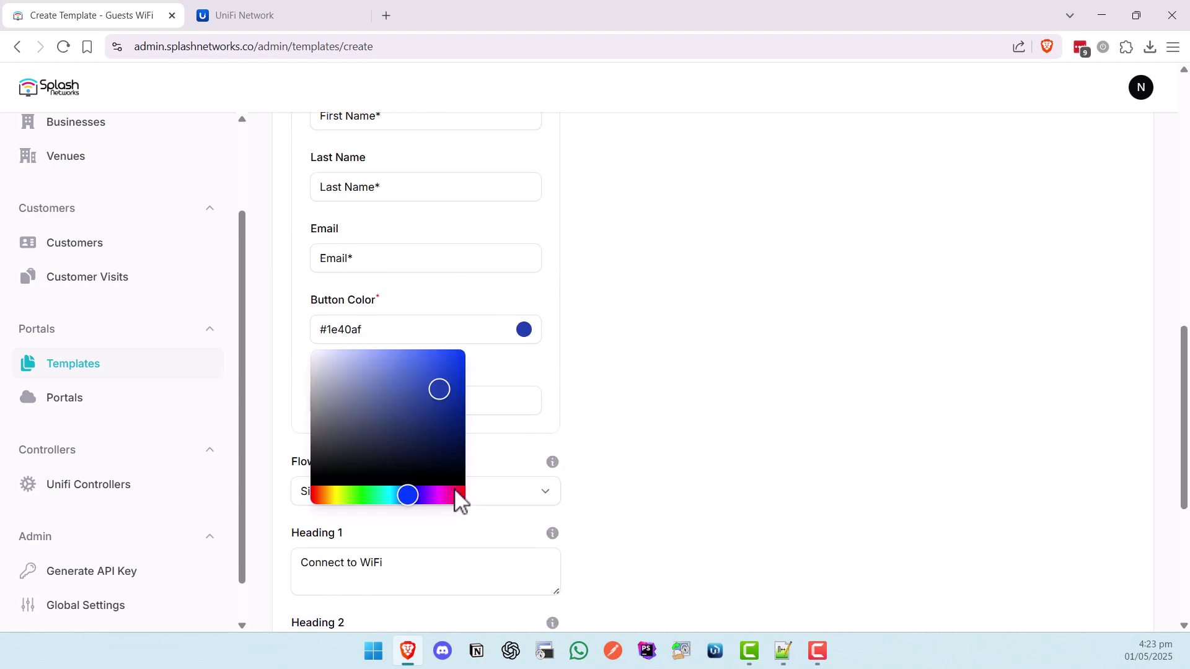
drag(409, 503, 345, 502)
mouse_move(435, 394)
mouse_down()
mouse_move(445, 411)
mouse_move(441, 398)
mouse_up()
click(611, 414)
scroll(617, 456, up, 10)
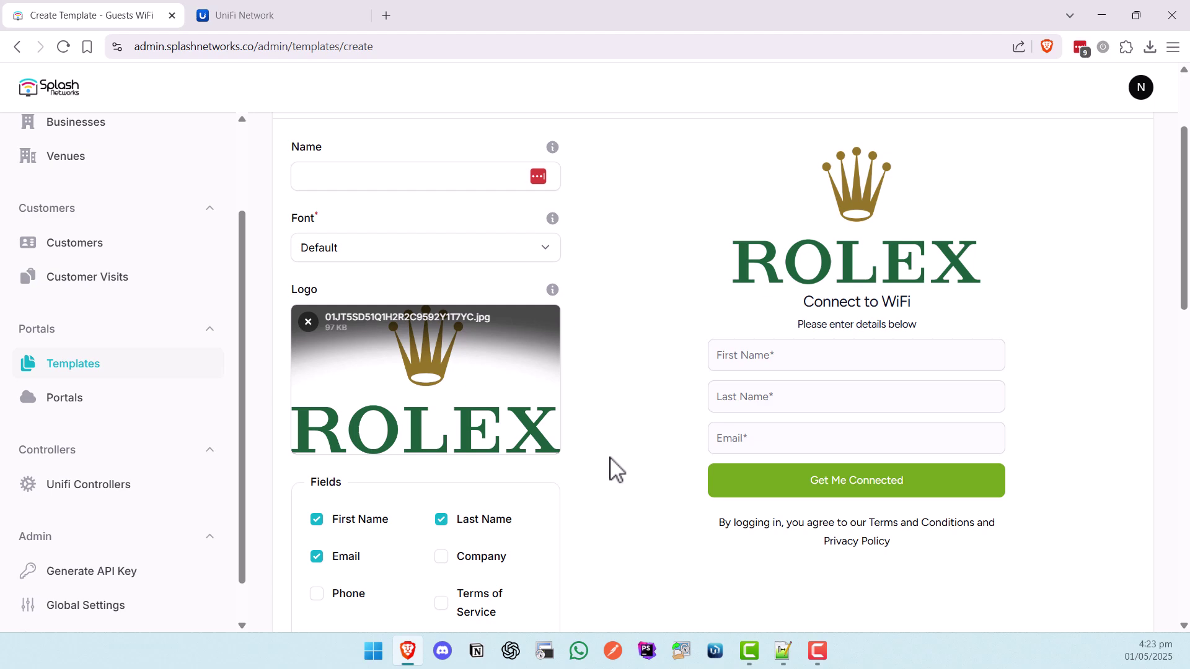
scroll(622, 502, down, 10)
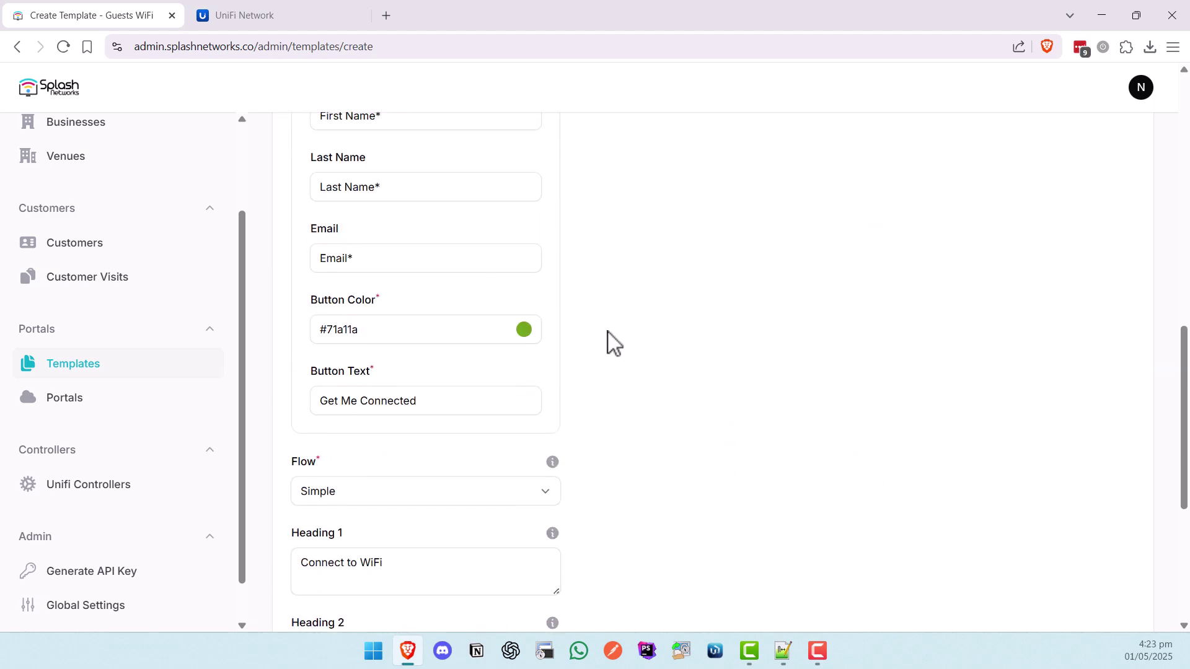
- Replace the button text 'Get Me Connected' with 'Let's Go'
drag(493, 400, 308, 400)
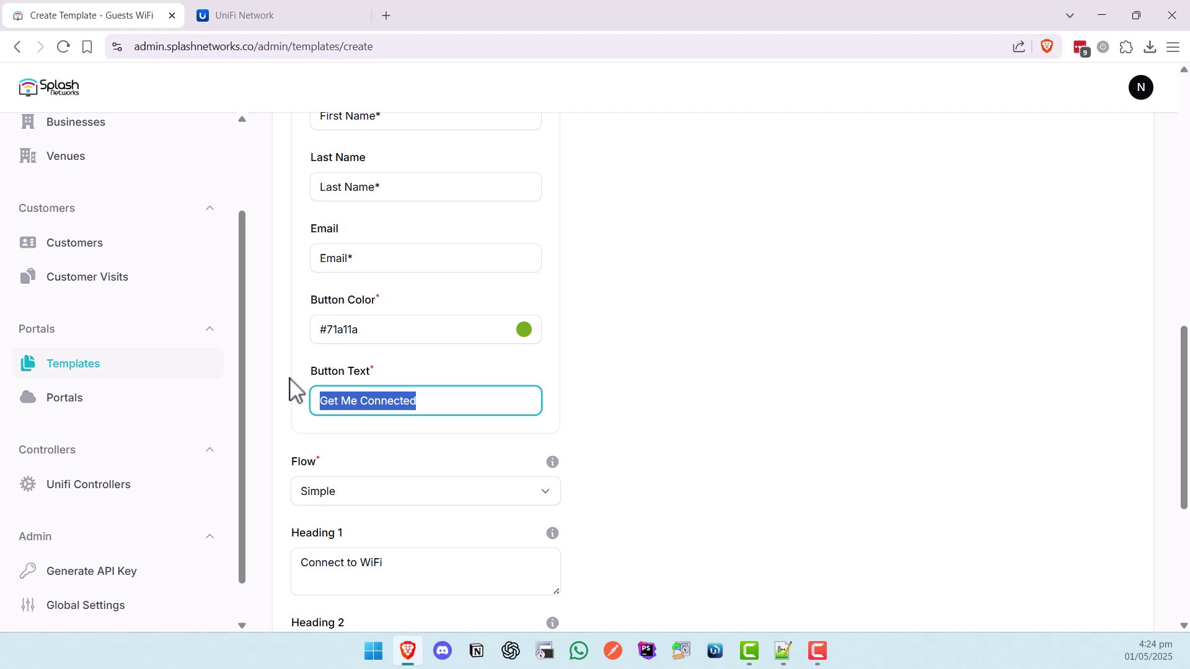
text(Let's Go)
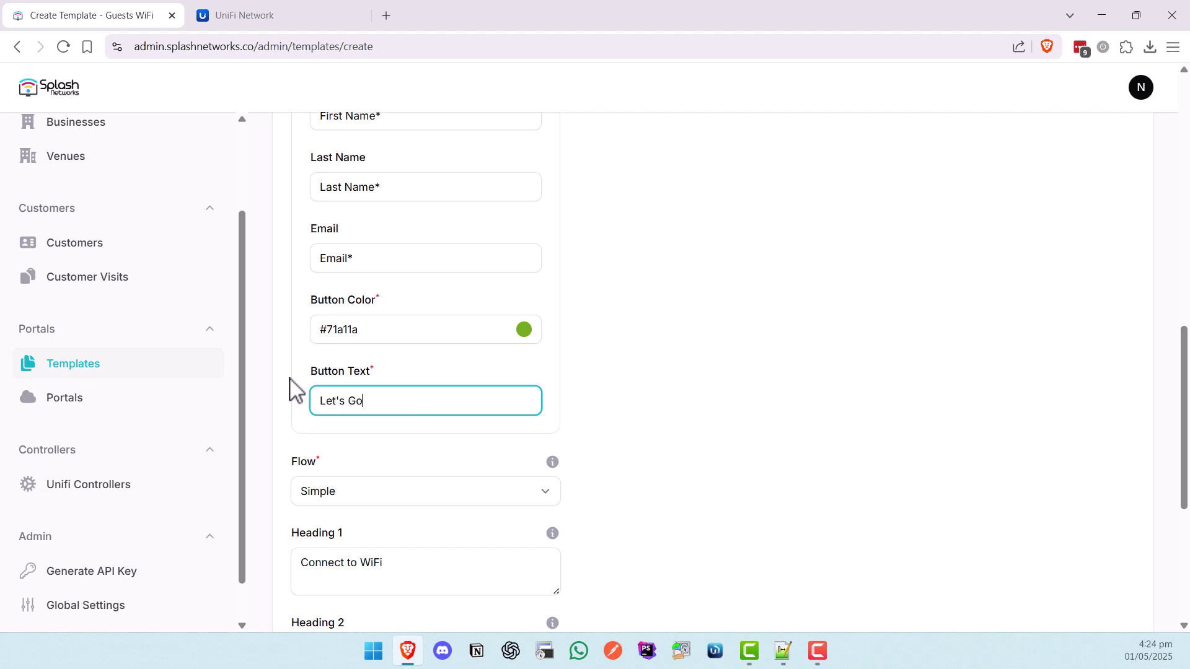
click(644, 394)
scroll(589, 417, up, 7)
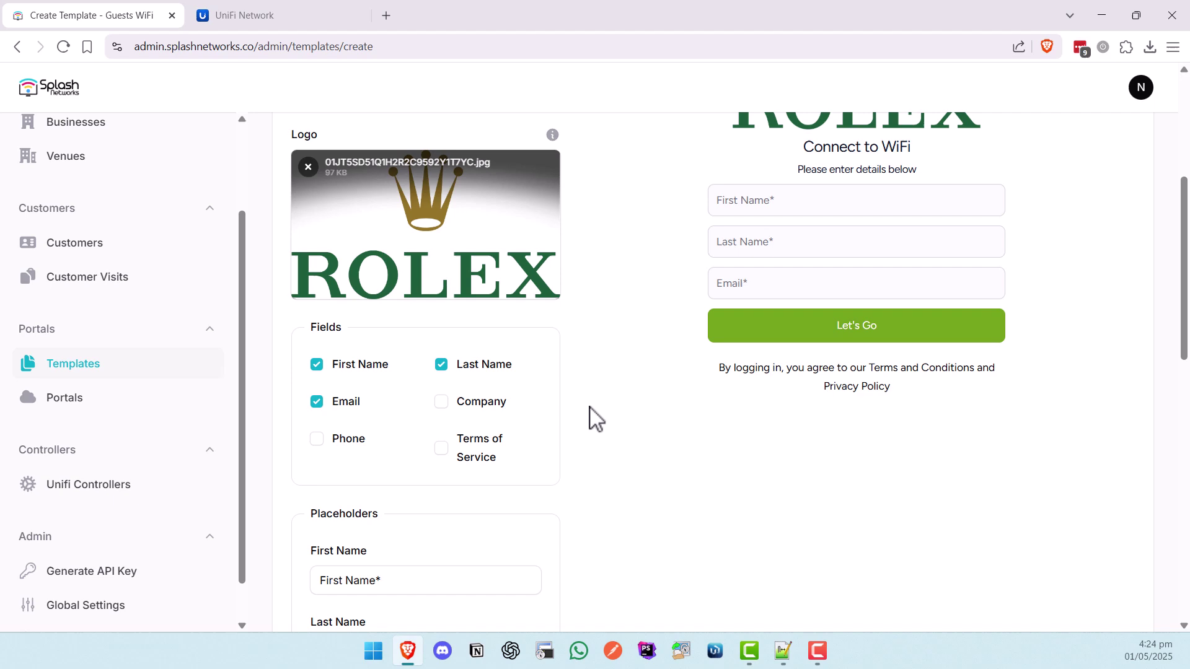
scroll(590, 417, up, 3)
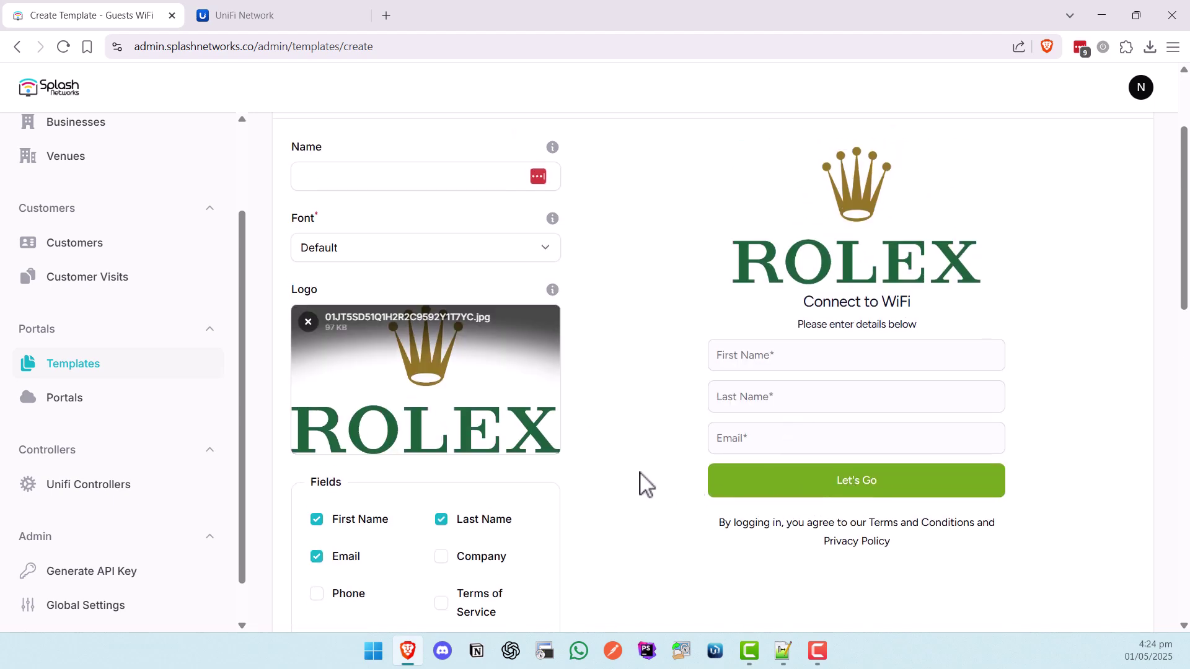
scroll(645, 480, down, 15)
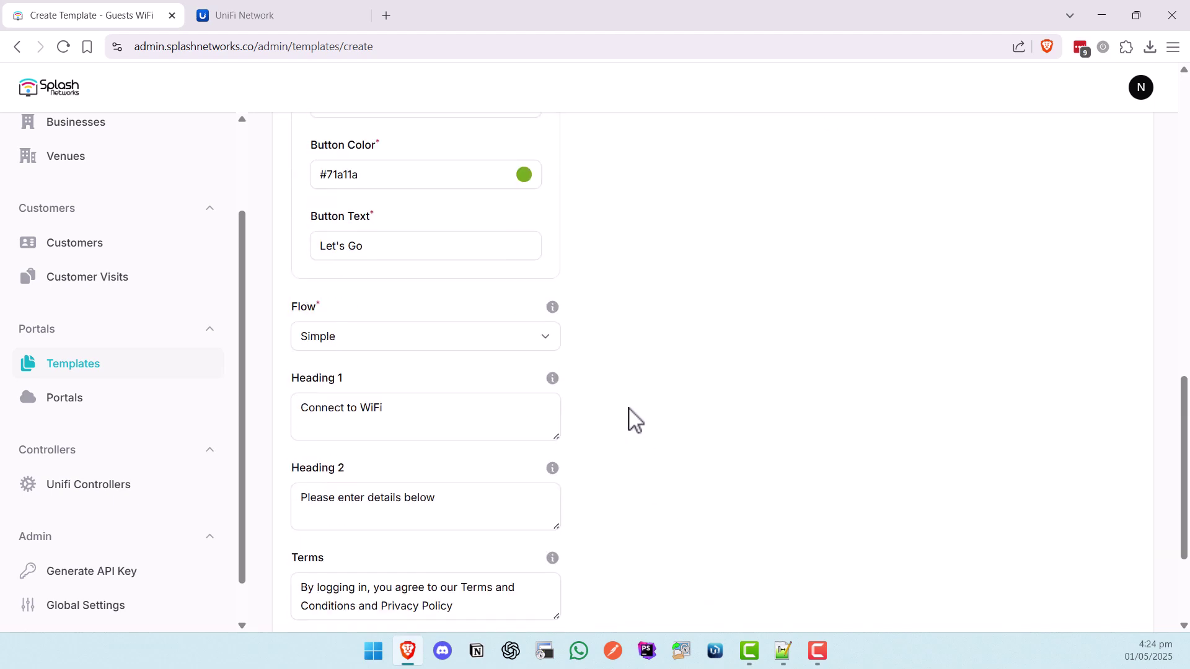
- Check the sign-in flow options, keeping the Simple flow
click(490, 333)
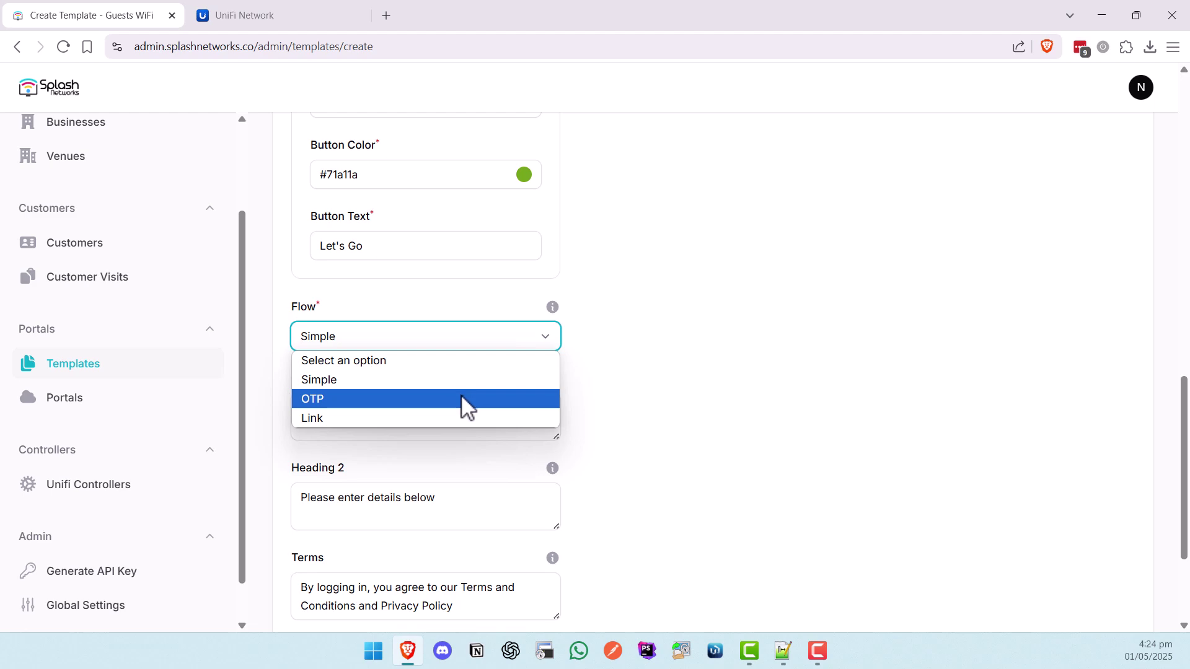
click(605, 390)
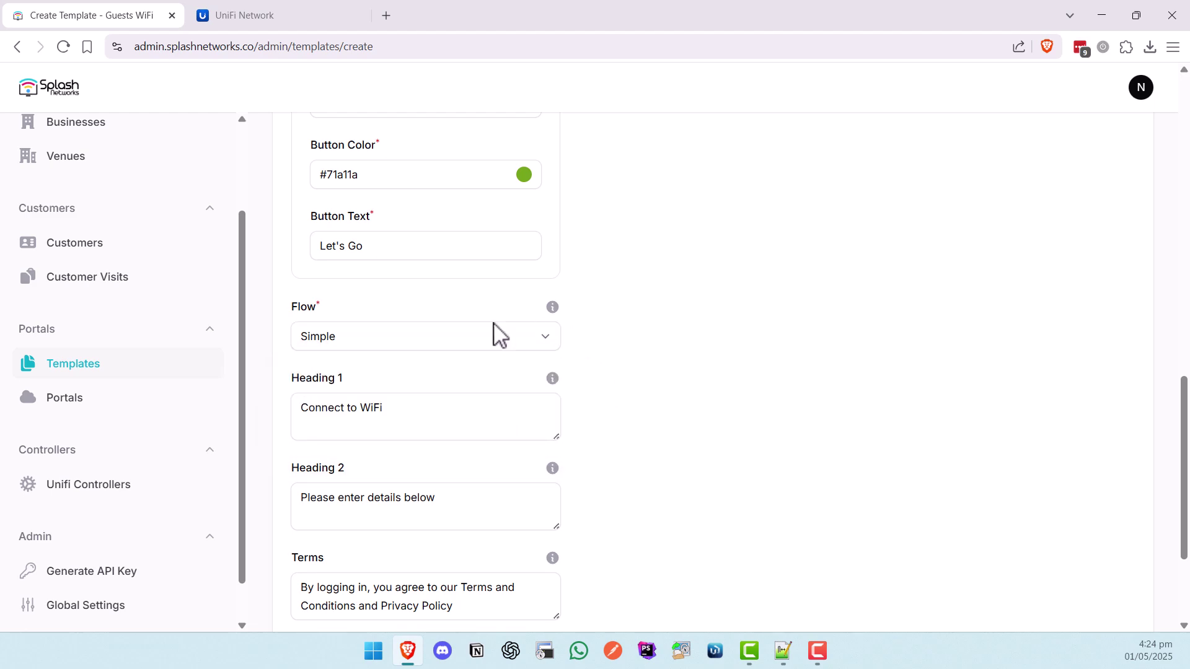
scroll(626, 422, down, 3)
scroll(632, 419, up, 15)
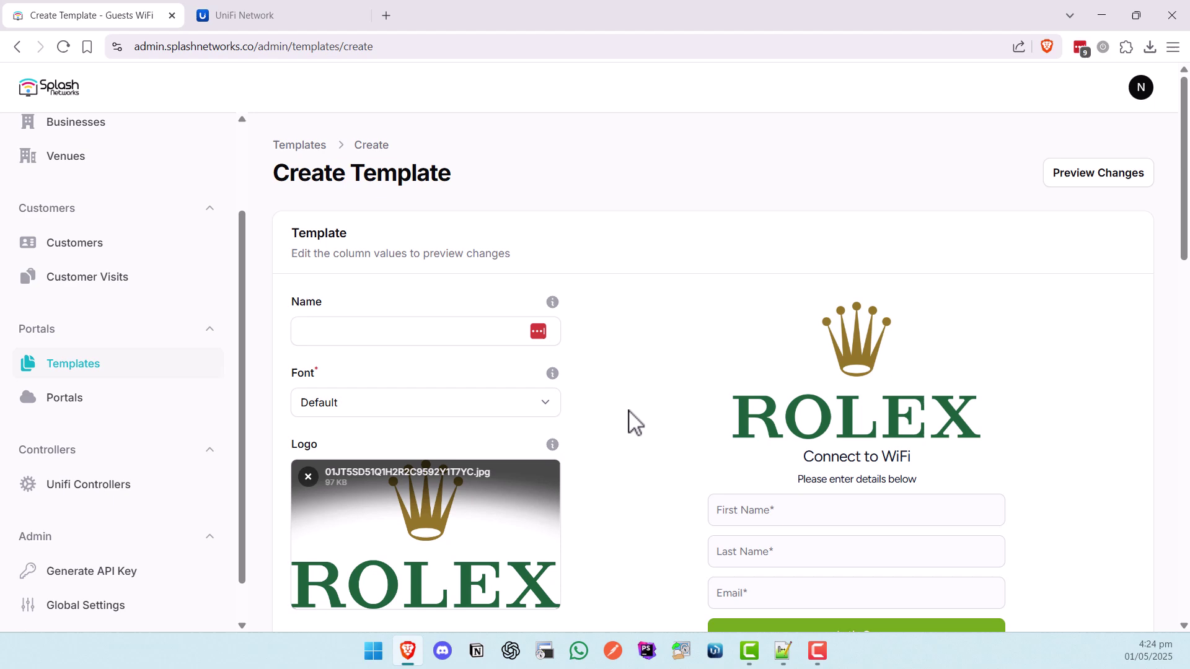
- Name the template 'unifi' and create it
click(368, 332)
text(unifi)
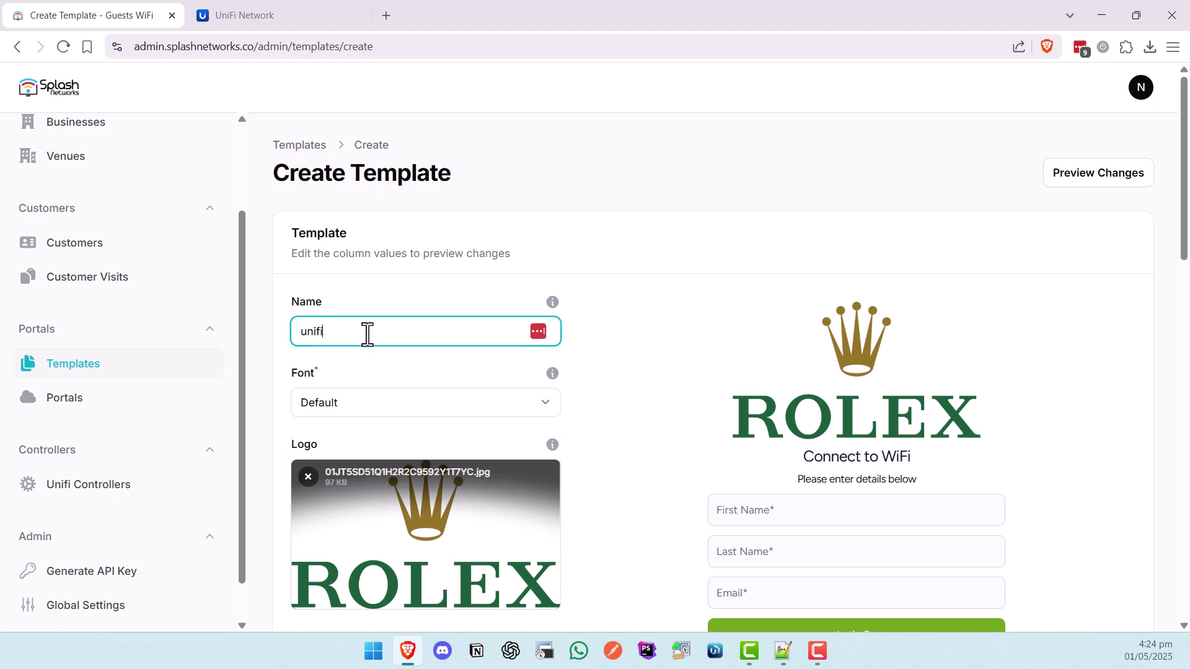
scroll(598, 393, down, 10)
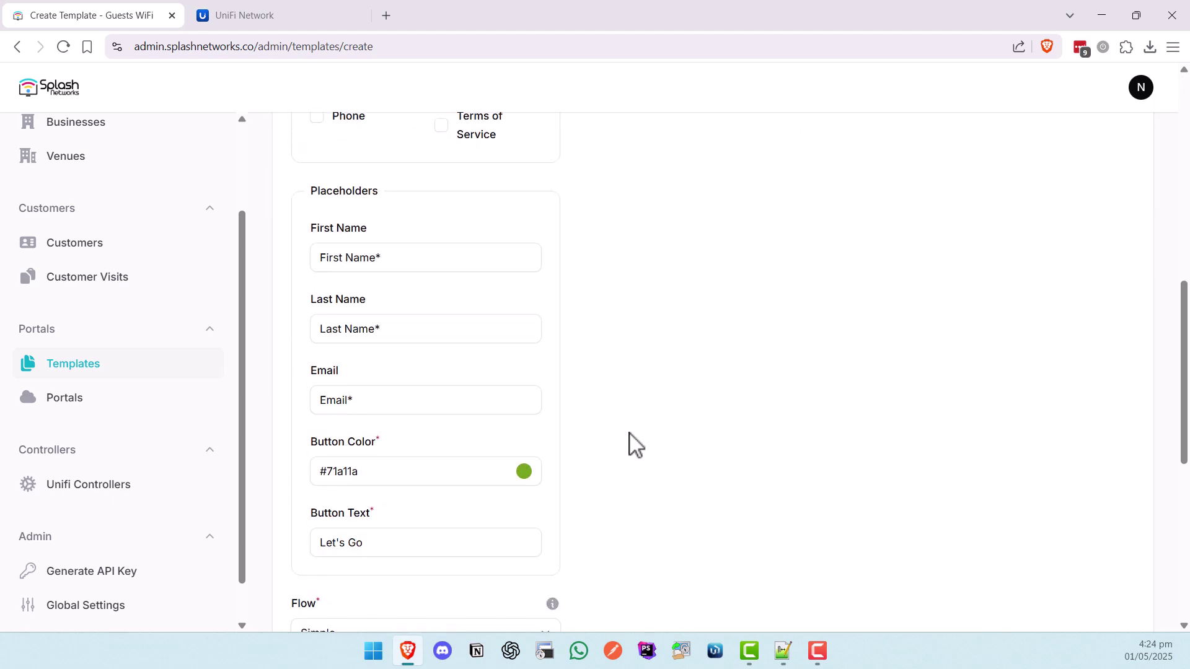
click(299, 597)
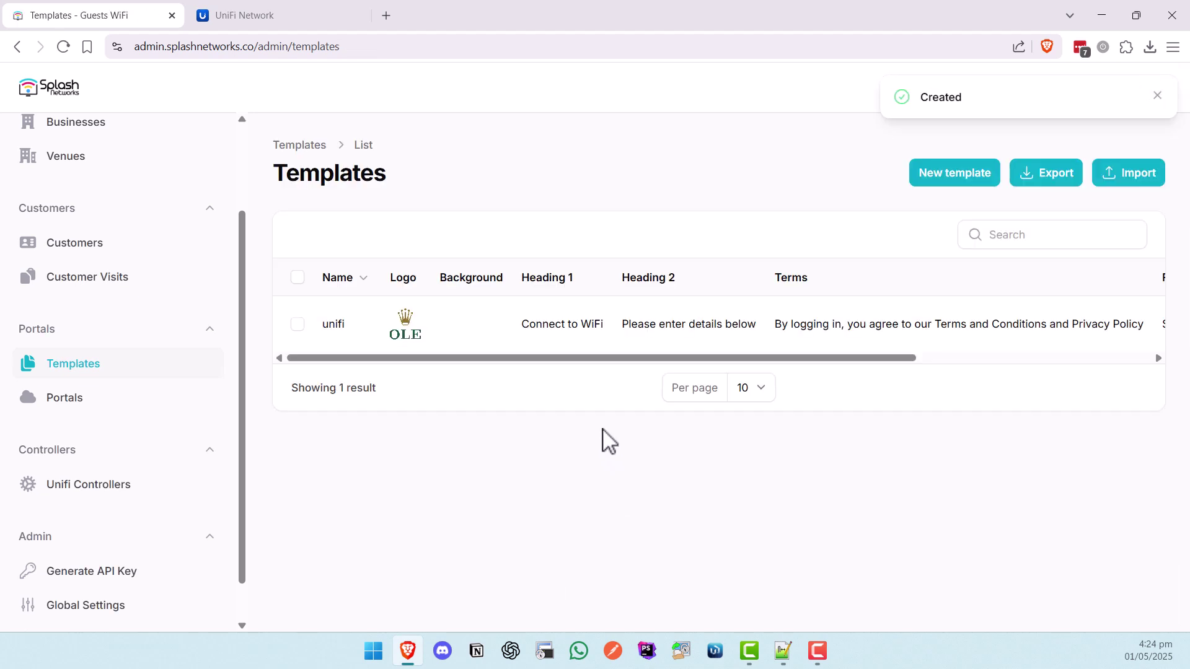
- Start a new controller from the Unifi Controllers list
click(126, 485)
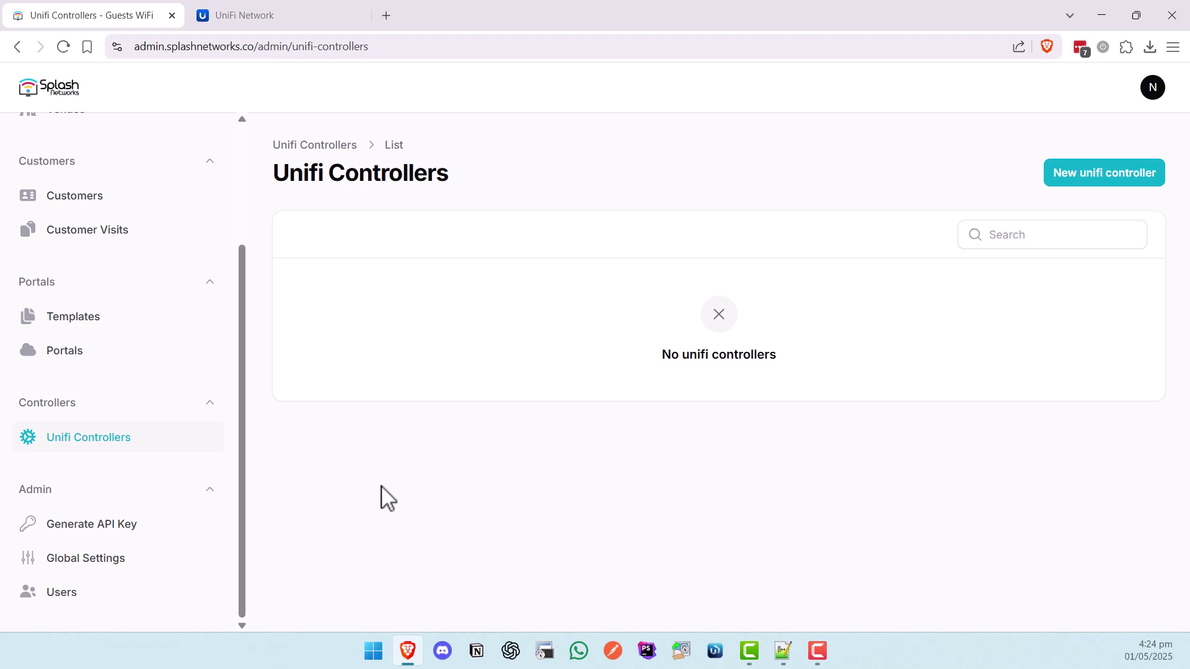
click(1075, 178)
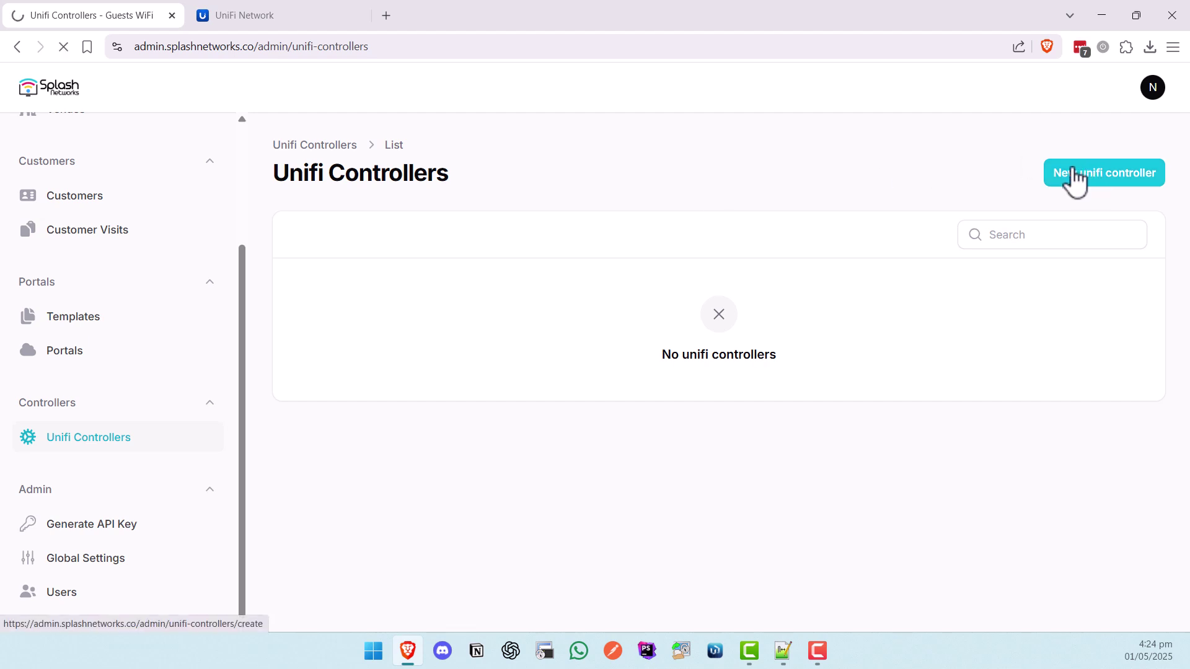
key(alt+Tab)
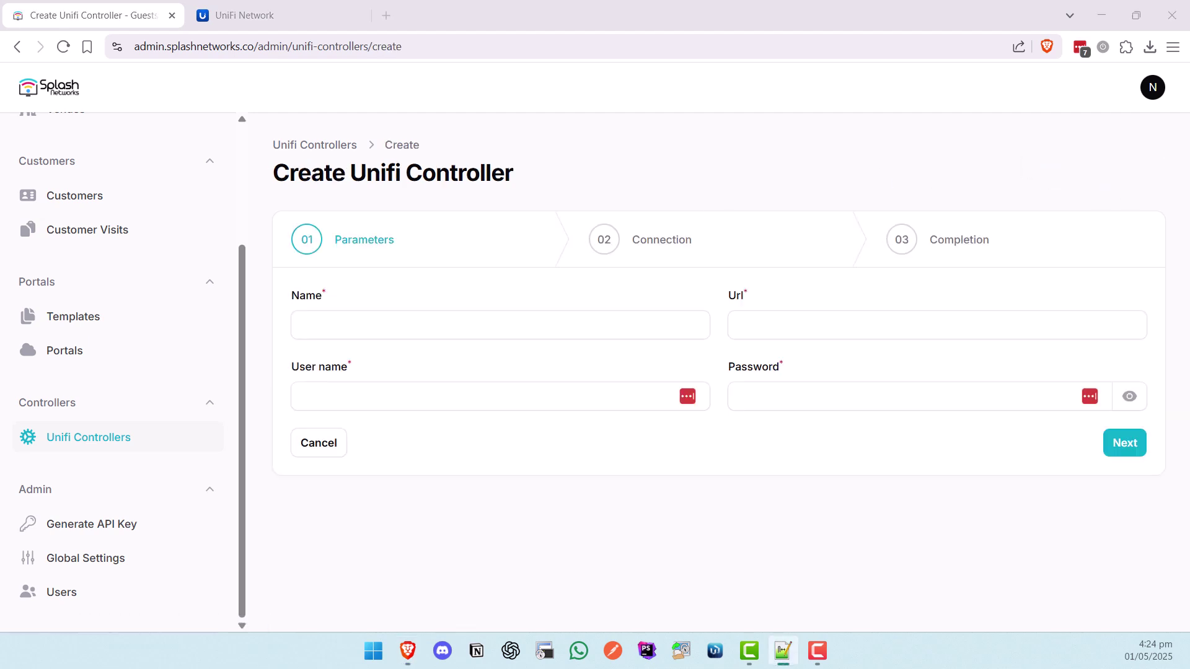
- Name the controller 'unifi' and fill in its pasted URL, admin user name and password
click(342, 329)
text(unifi)
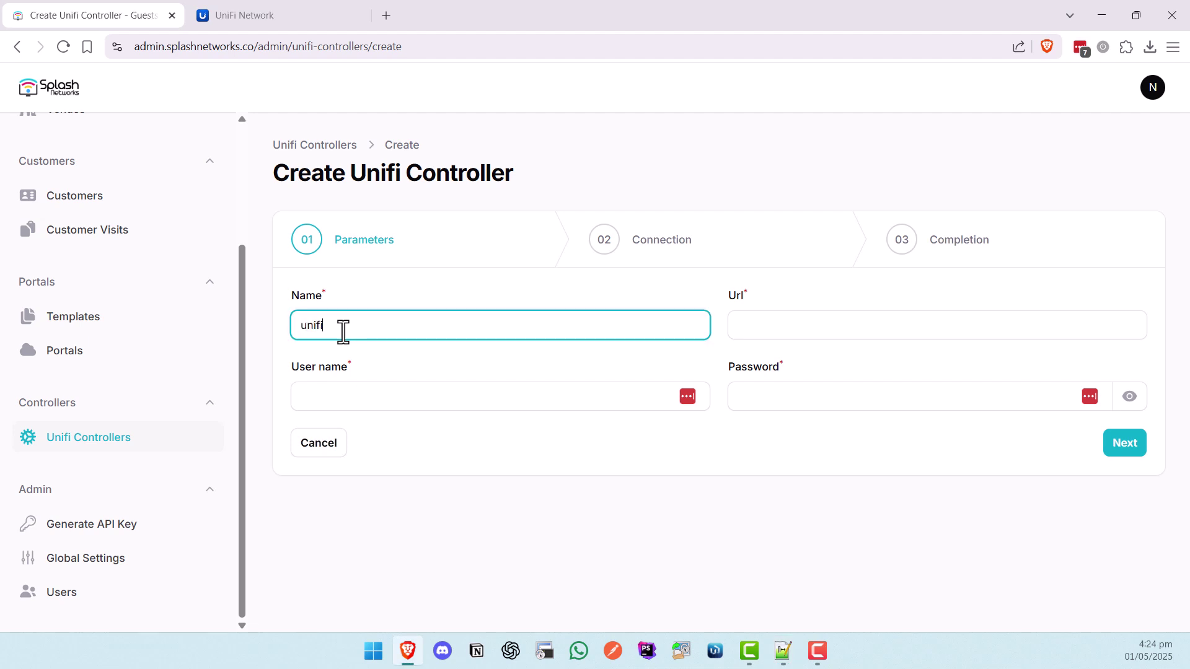
key(Tab)
text(https://m036629.hostifi.com:8443)
key(Tab)
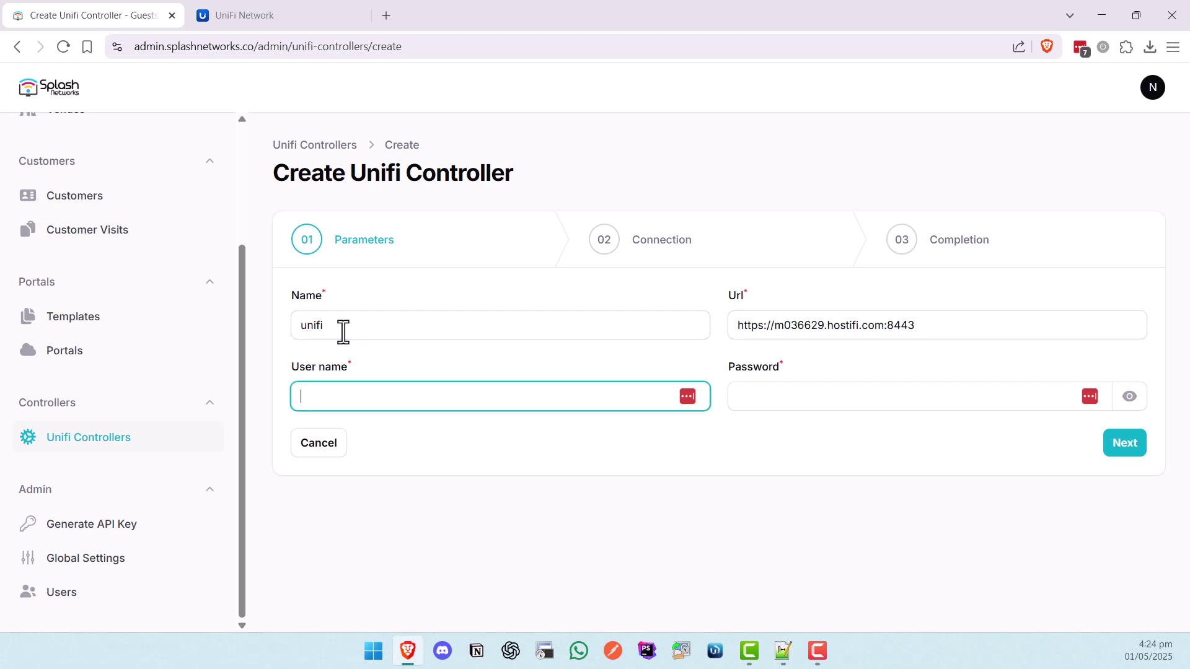
text(admin)
key(Tab)
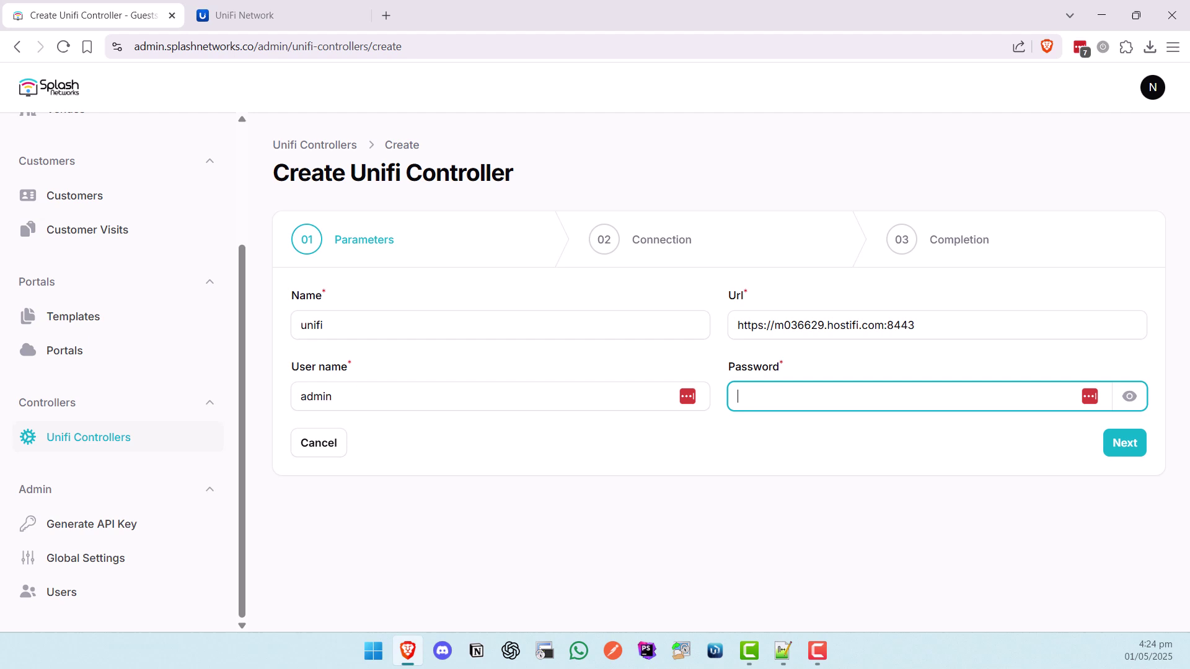
click(807, 398)
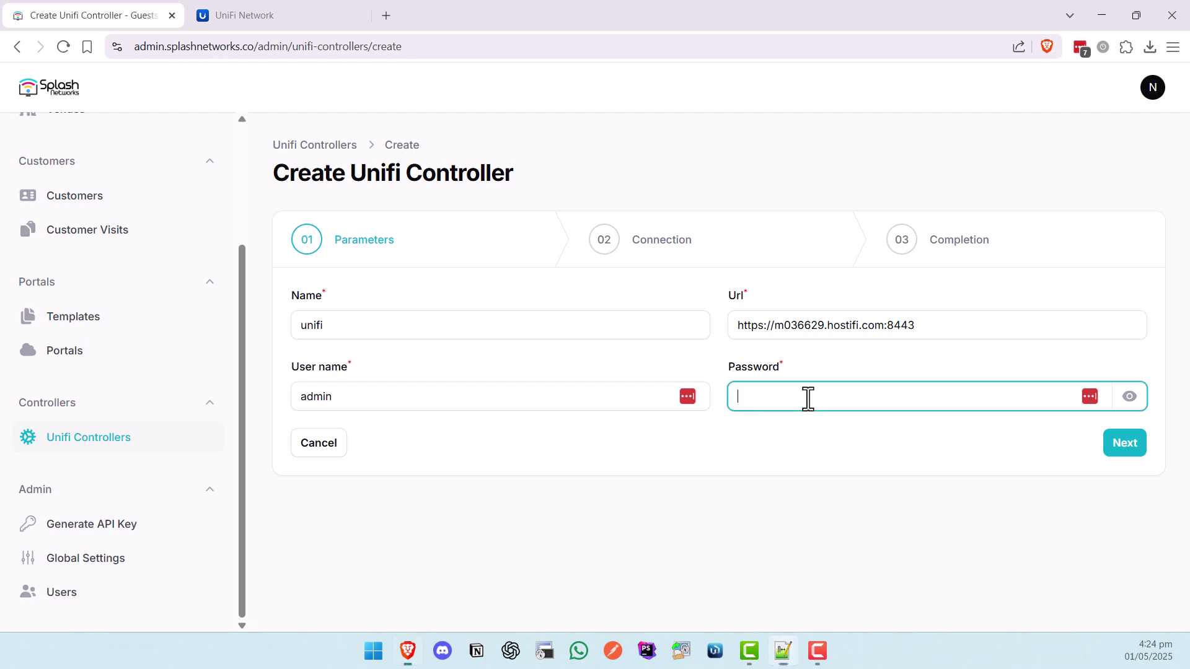
- Continue to the Connection step and look up site id 8sw6a4oa in UniFi's web address
click(1146, 442)
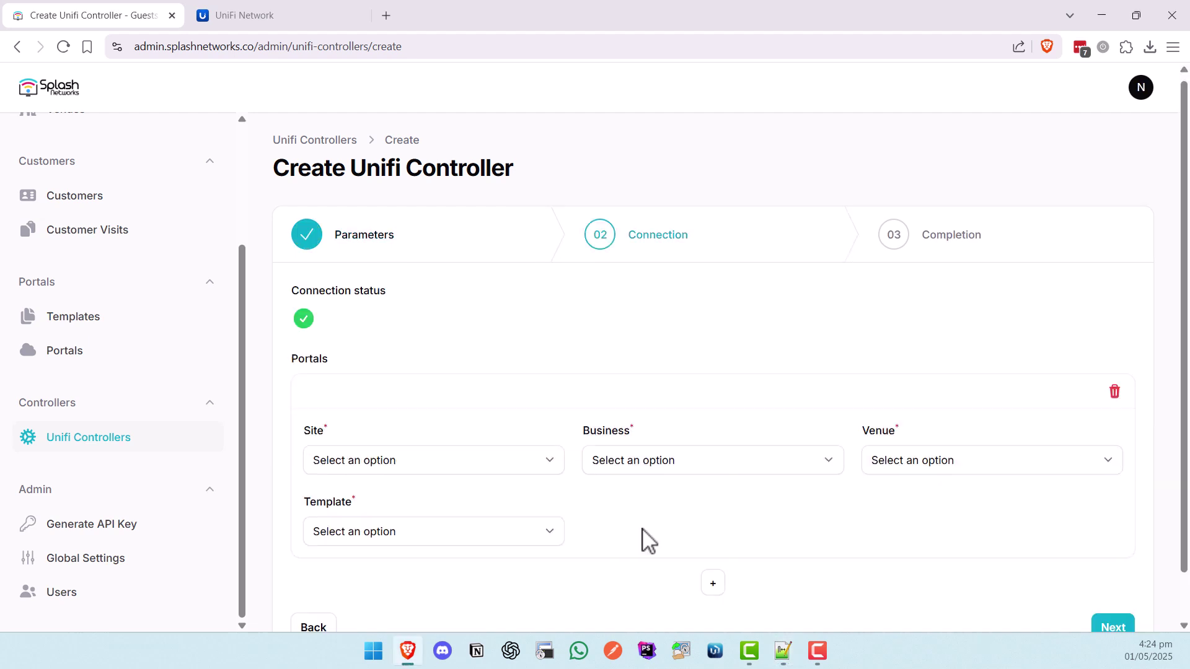
scroll(712, 542, down, 1)
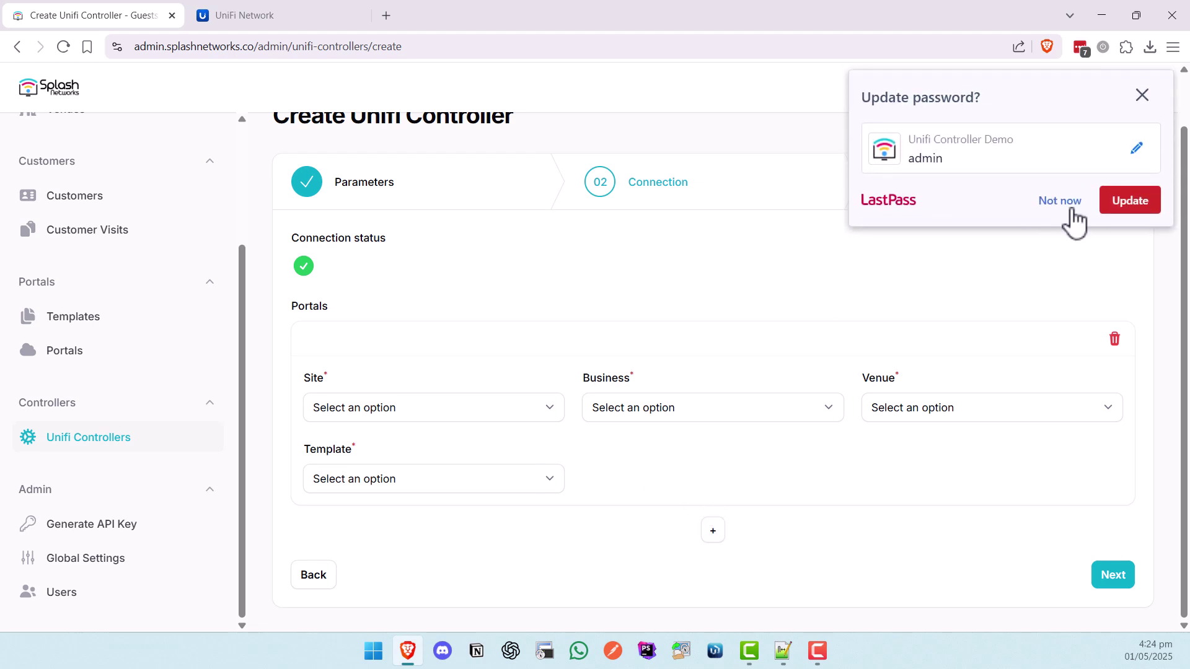
click(1061, 206)
click(500, 407)
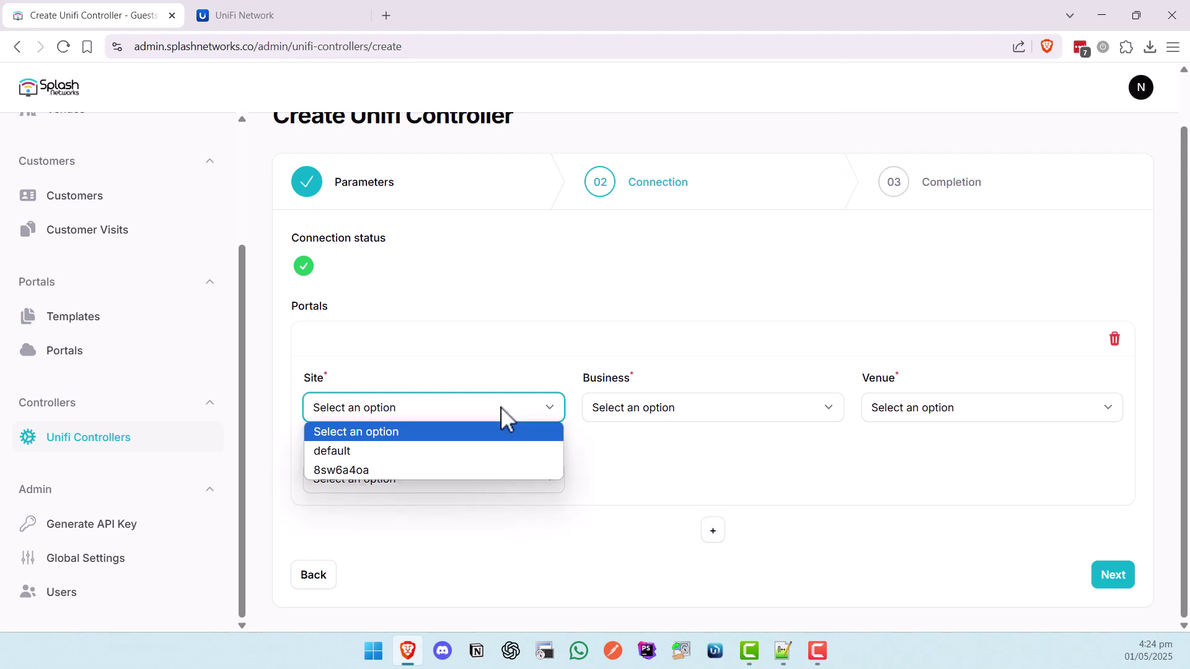
click(491, 338)
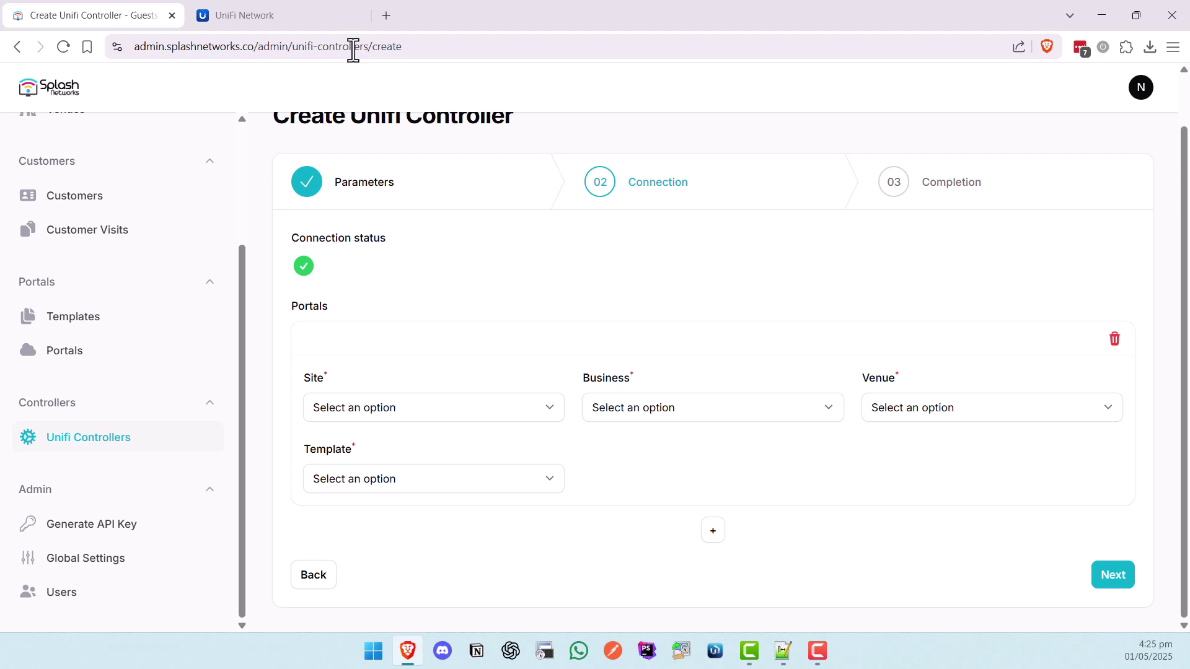
click(305, 14)
double_click(329, 45)
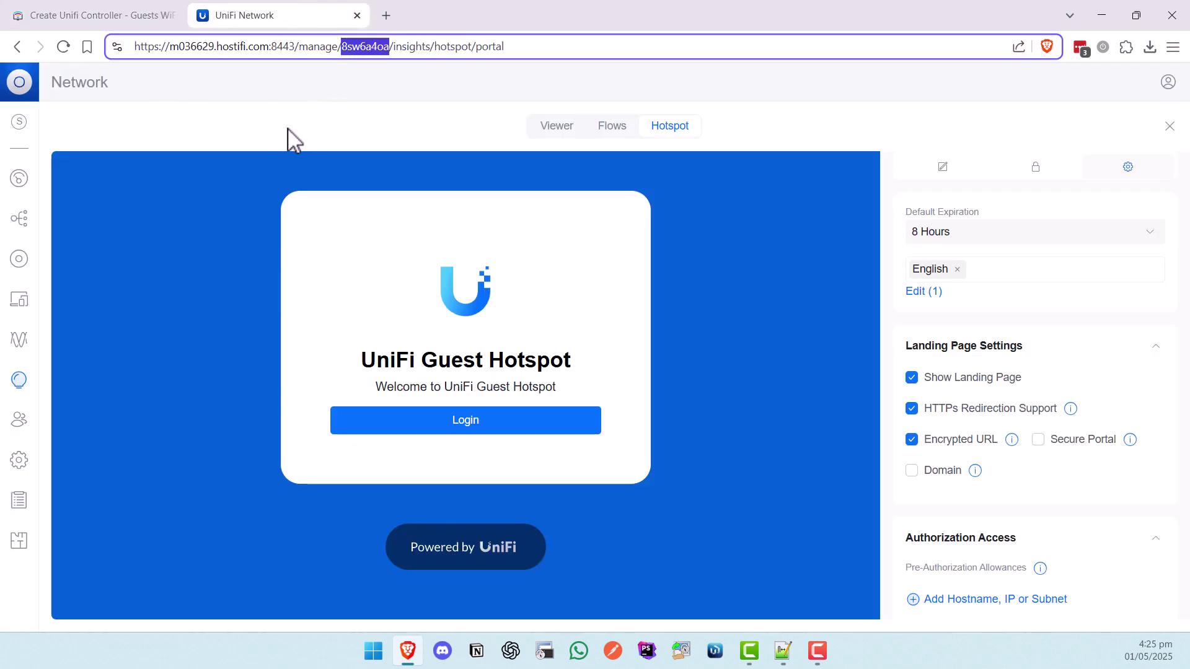
click(98, 15)
click(372, 407)
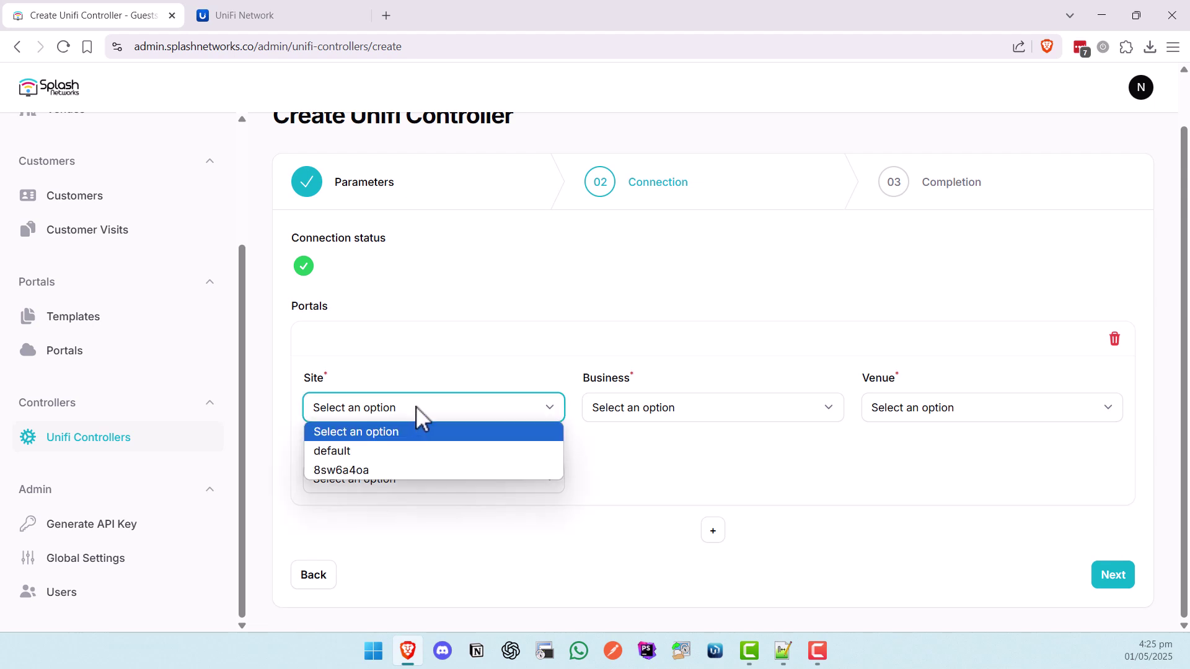
click(378, 470)
click(648, 414)
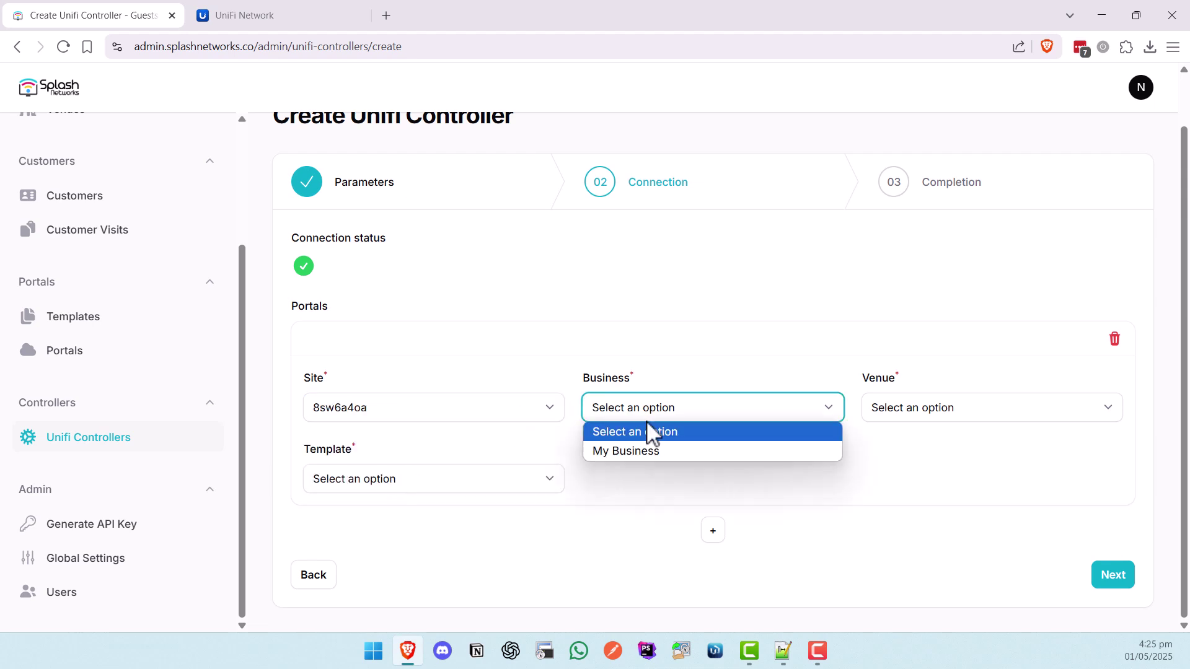
click(669, 451)
click(951, 409)
click(923, 451)
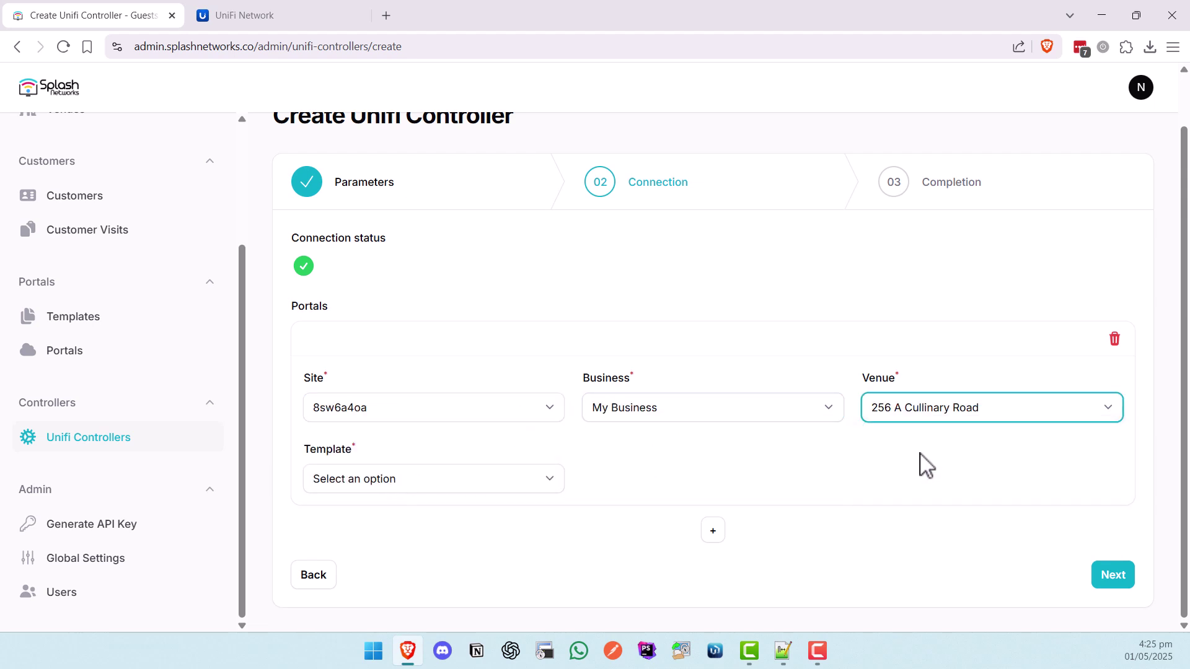
click(400, 488)
click(368, 521)
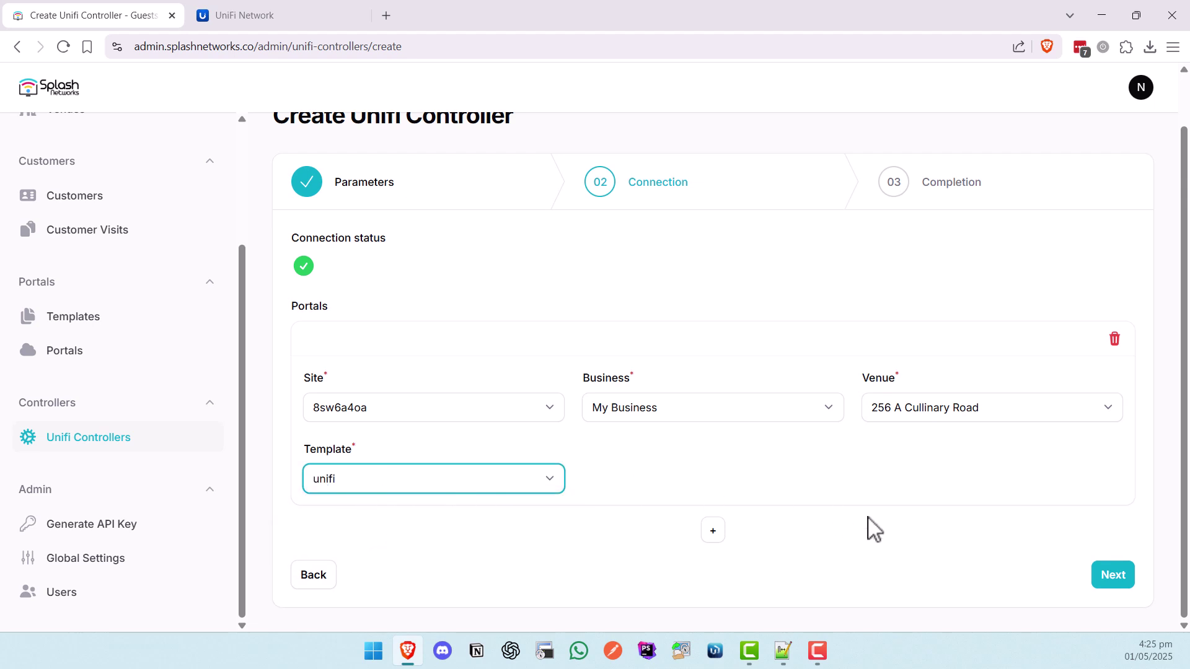
- Create the unifi controller with settings applied, then return to UniFi's hotspot portal editor
click(1119, 577)
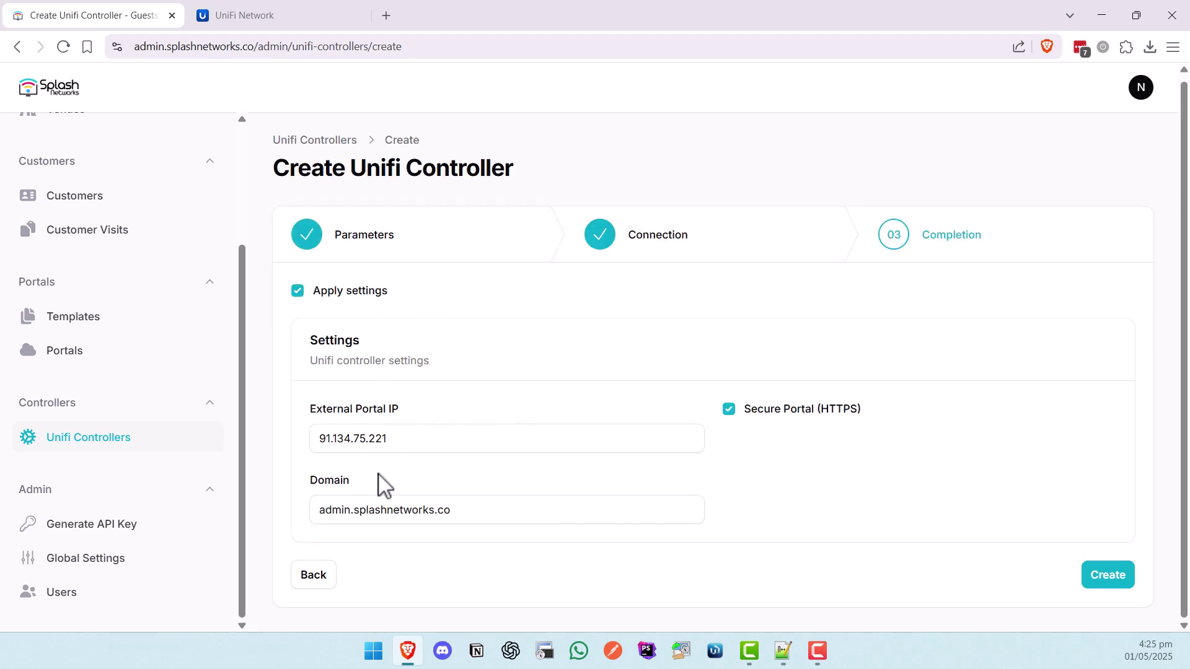
click(1104, 586)
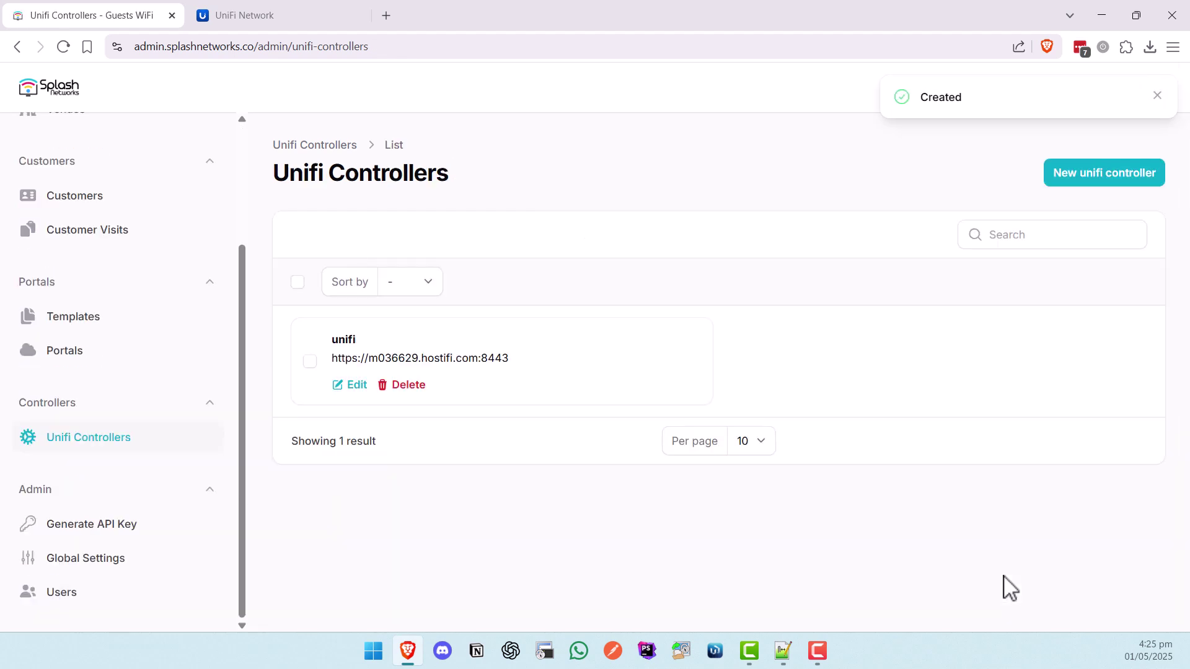
click(300, 19)
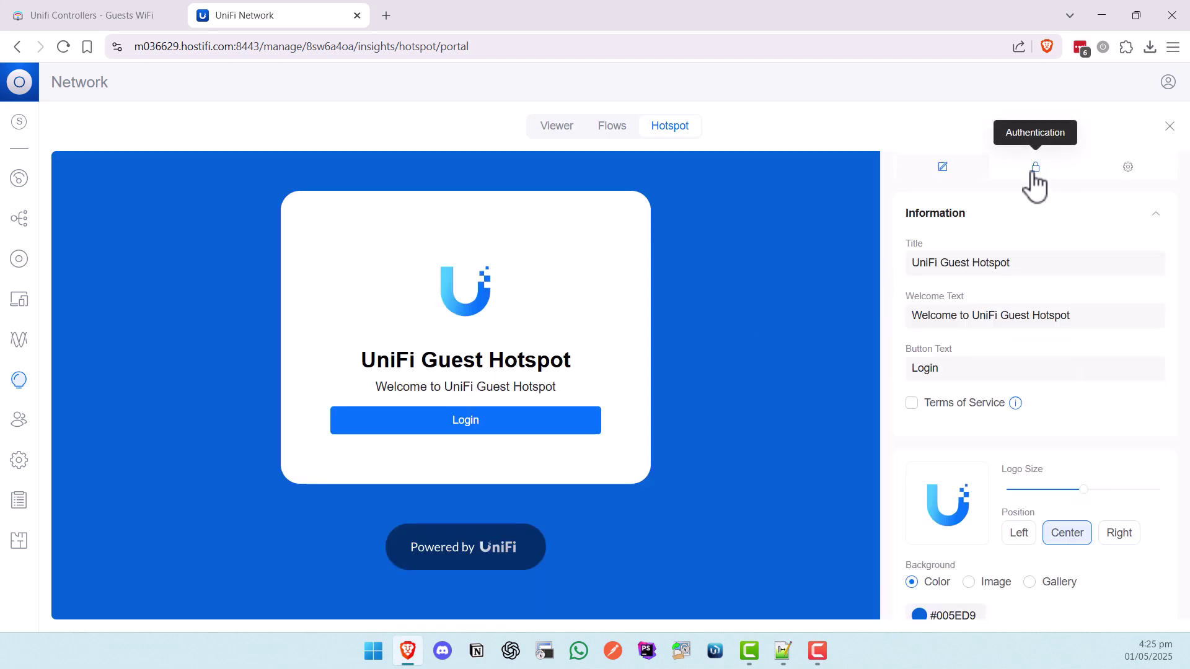
- Review the External Portal Server authentication settings and close them unchanged
click(1033, 174)
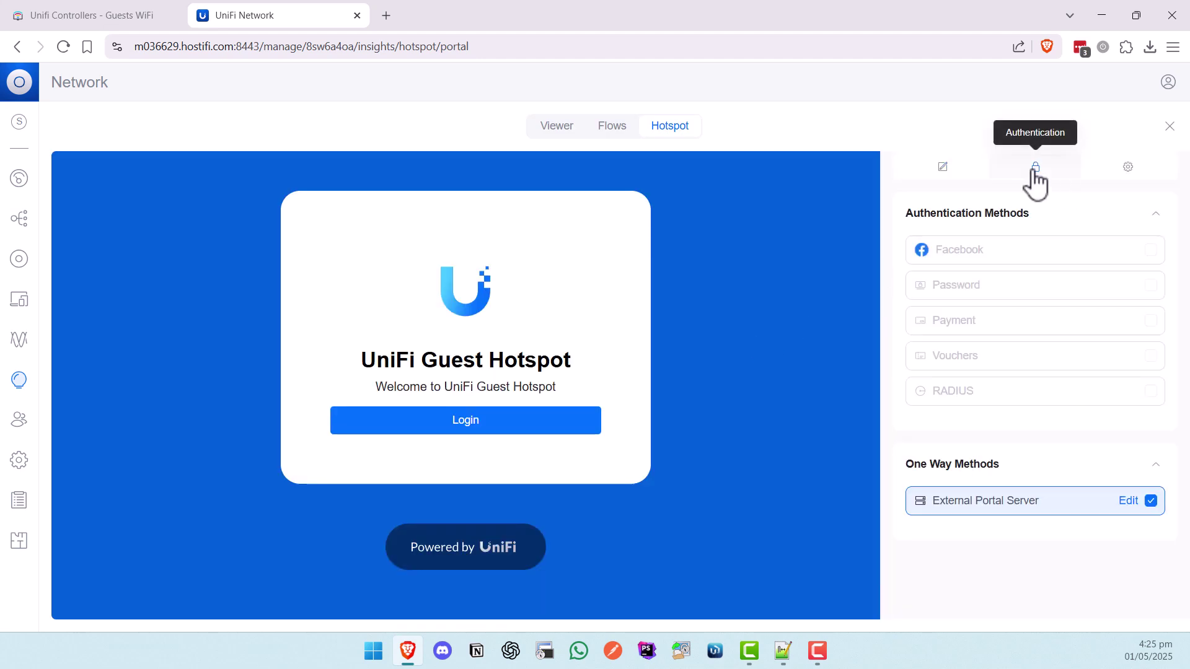
click(1123, 503)
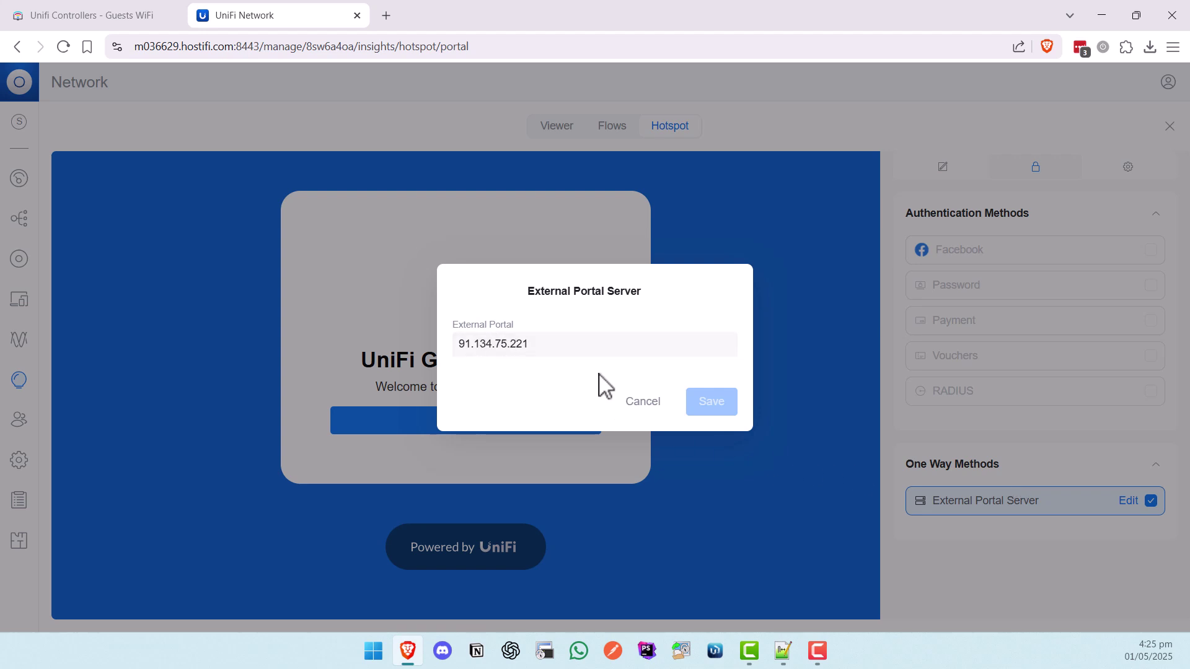
click(644, 408)
- Disable Encrypted URL, enable the admin.splashnetworks.co Domain option, and save the portal settings
click(1128, 180)
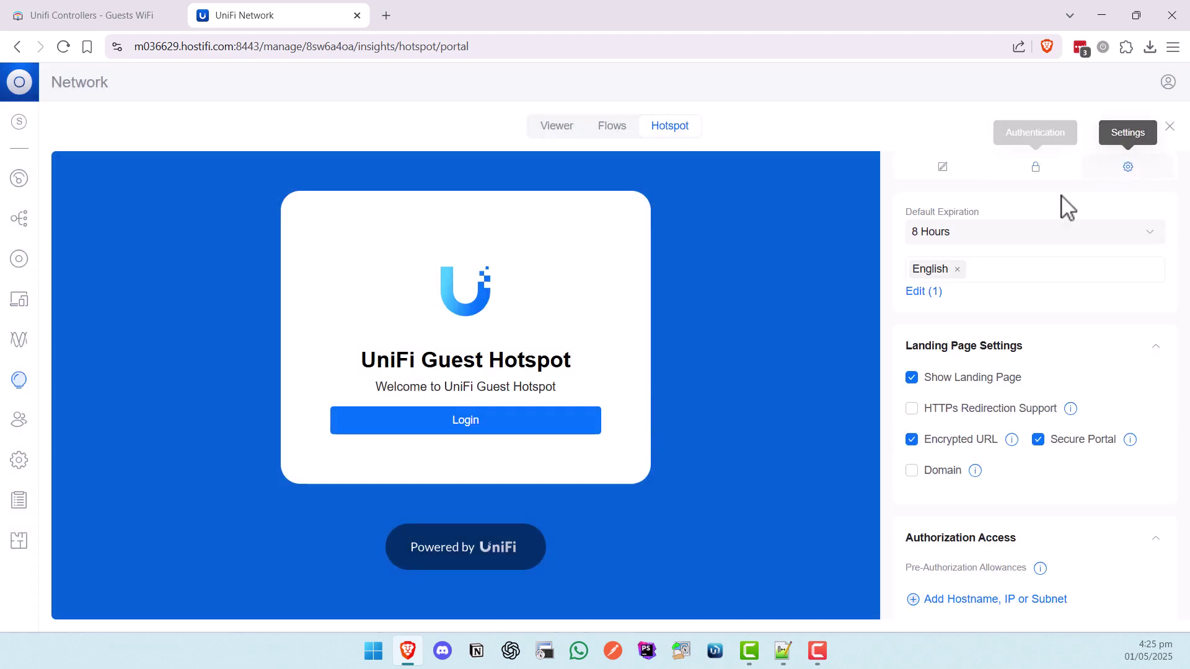
click(930, 444)
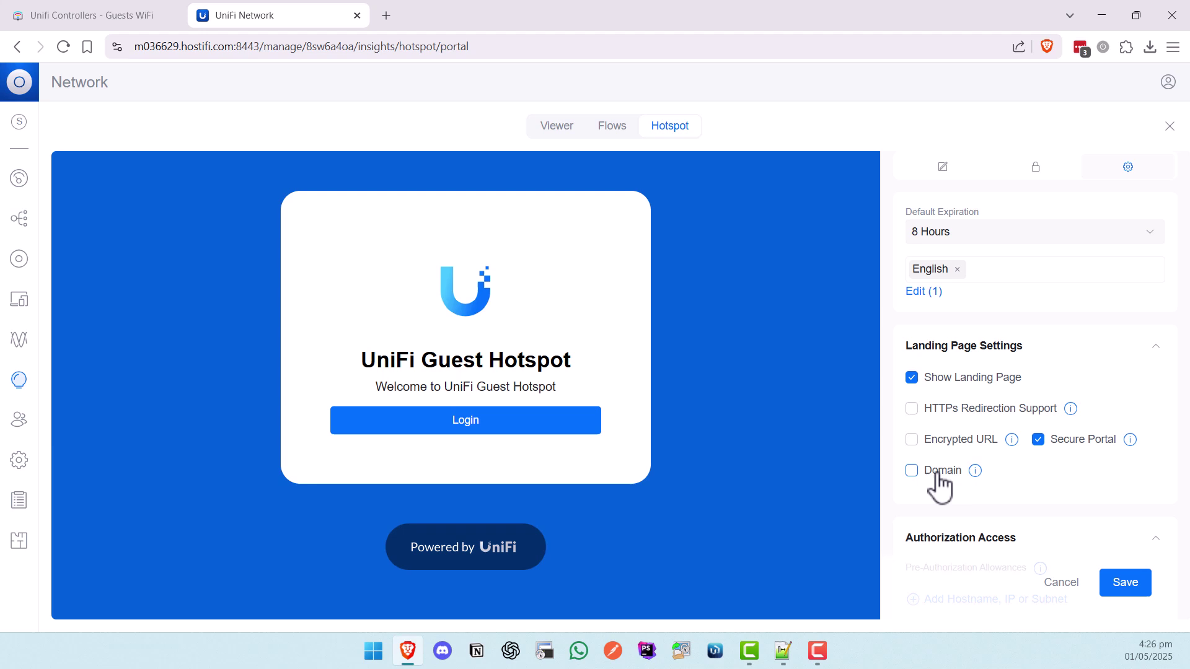
click(934, 472)
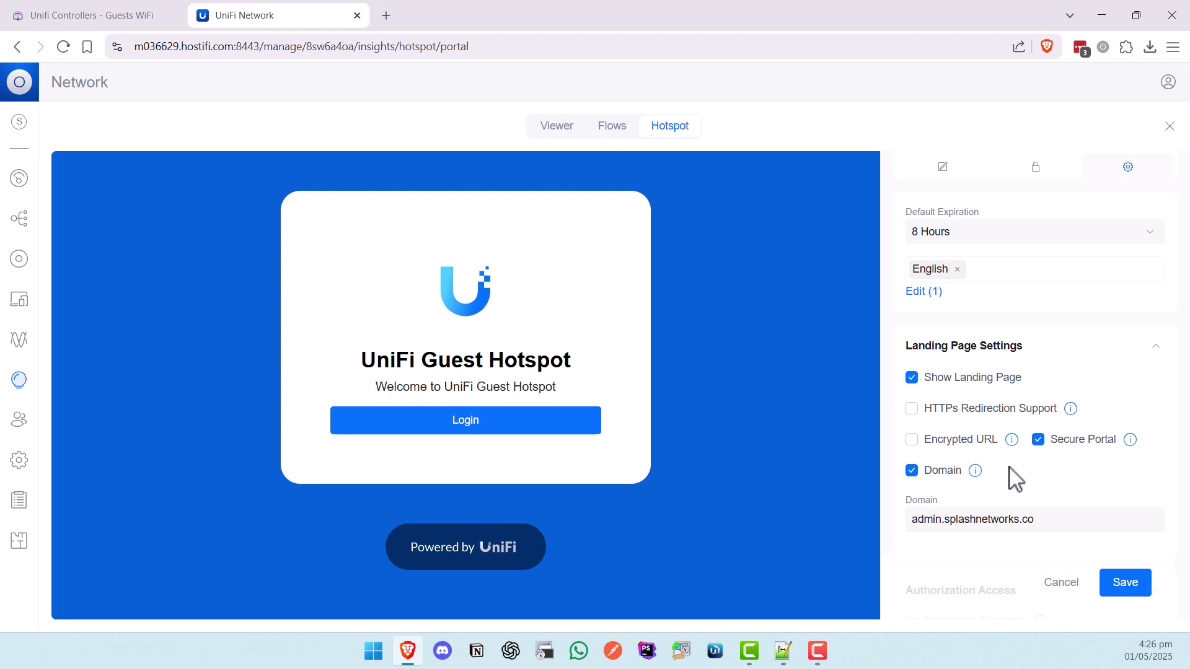
click(1126, 584)
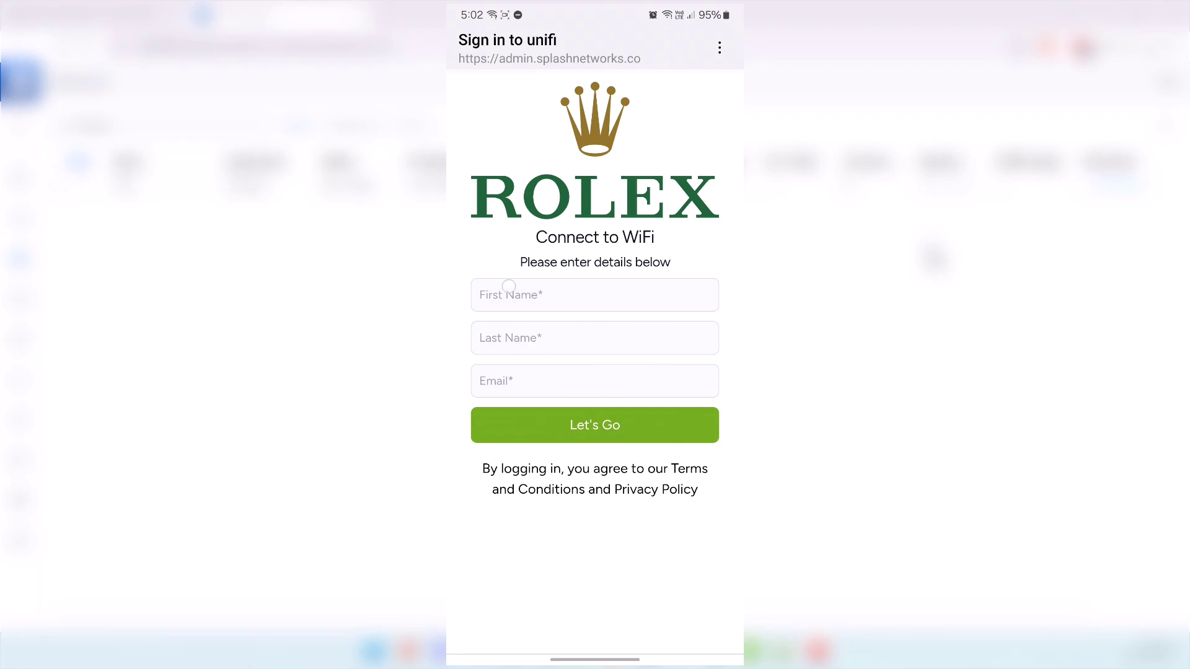
- Enter the customer's first name, last name and e-mail on the Rolex sign-in form and submit it
click(508, 294)
click(594, 338)
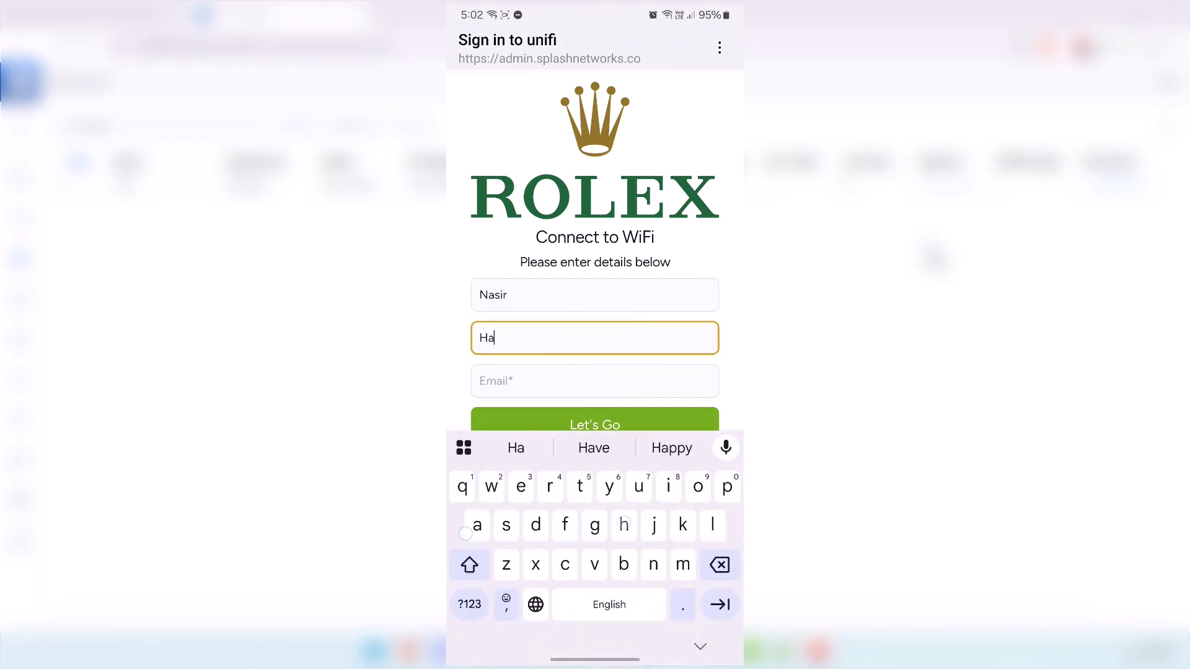
click(631, 390)
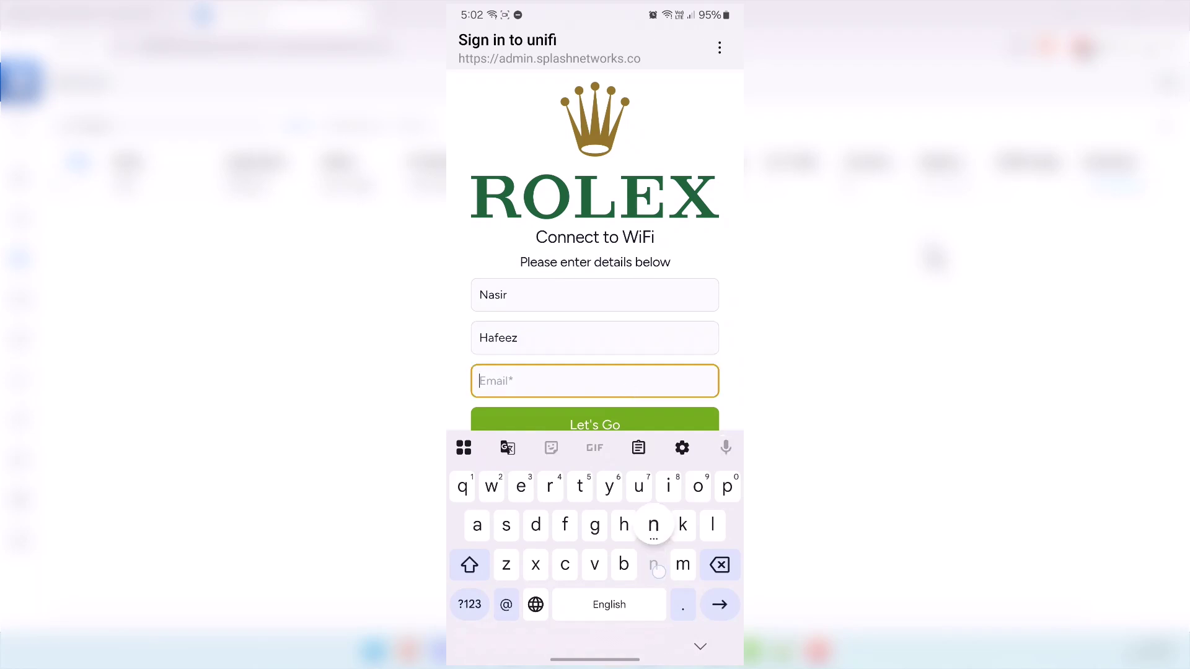
click(649, 418)
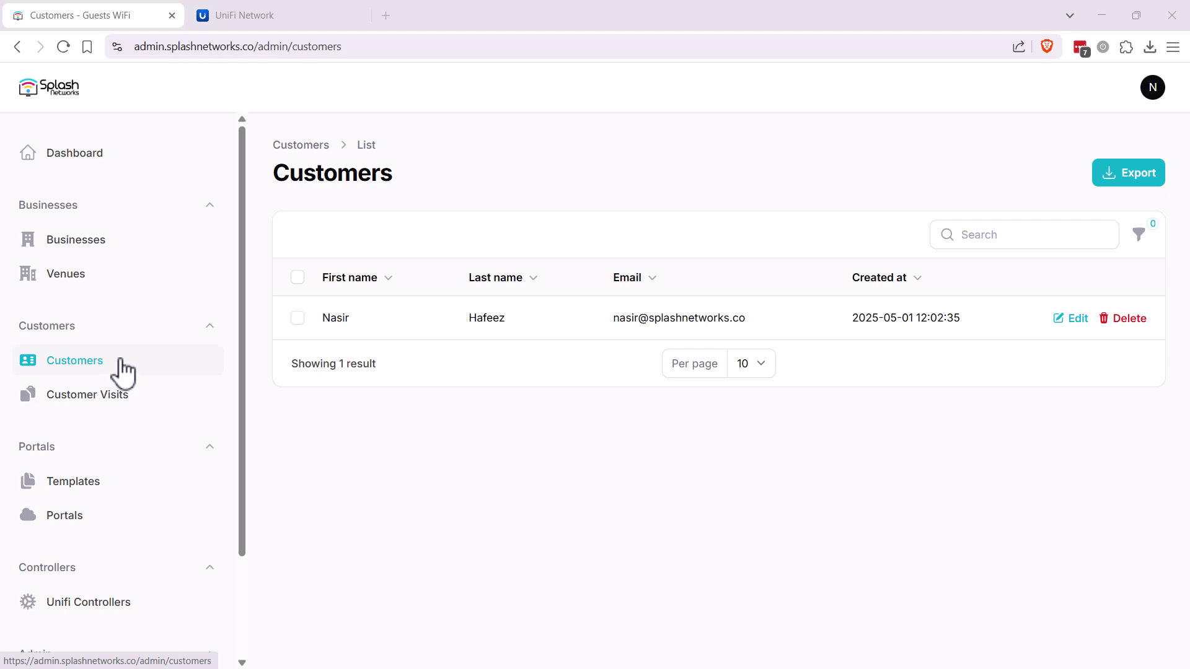
click(192, 400)
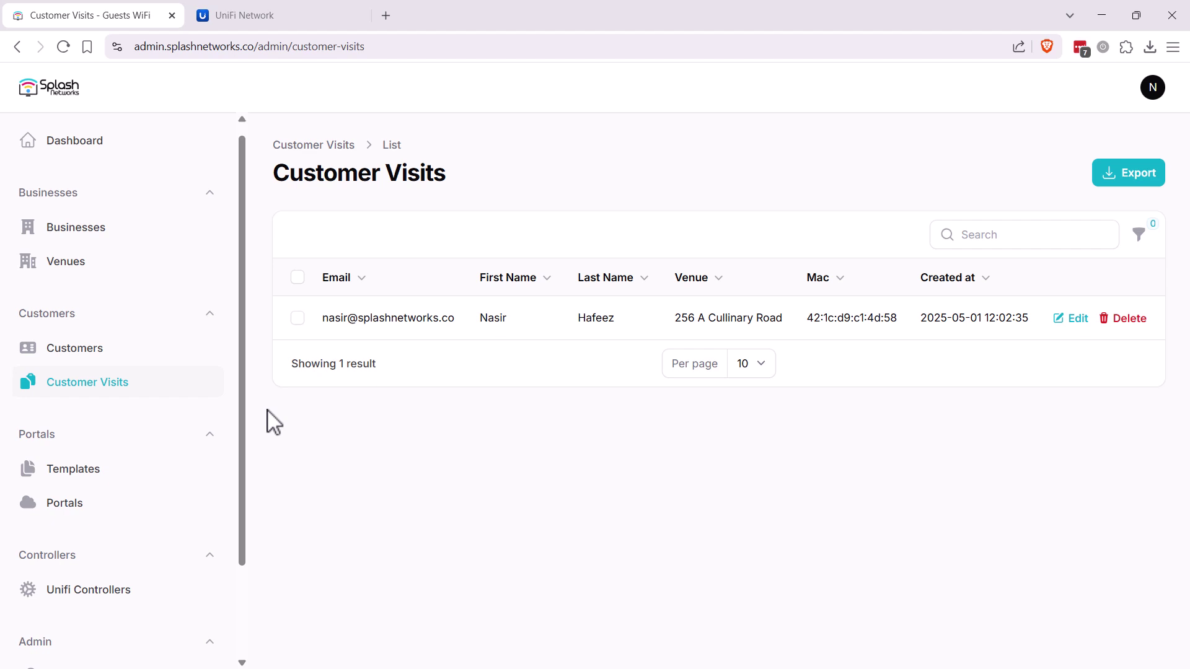
- Open the unifi1 portal from Portals and scroll to its Portal Settings table
click(83, 502)
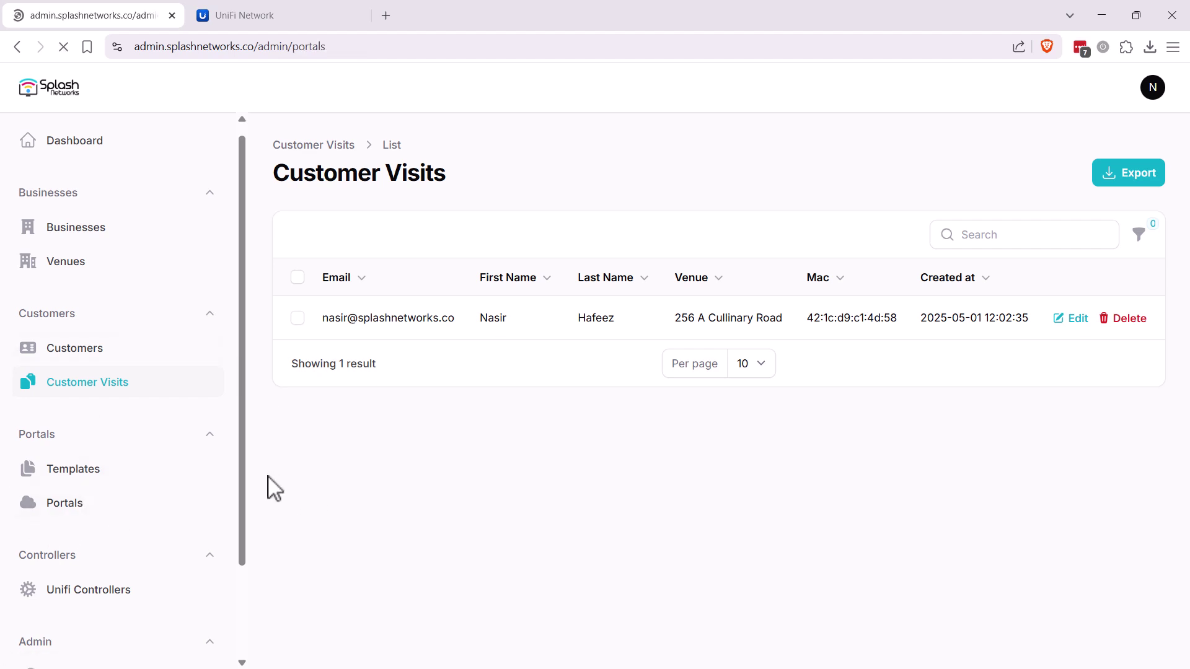
click(364, 287)
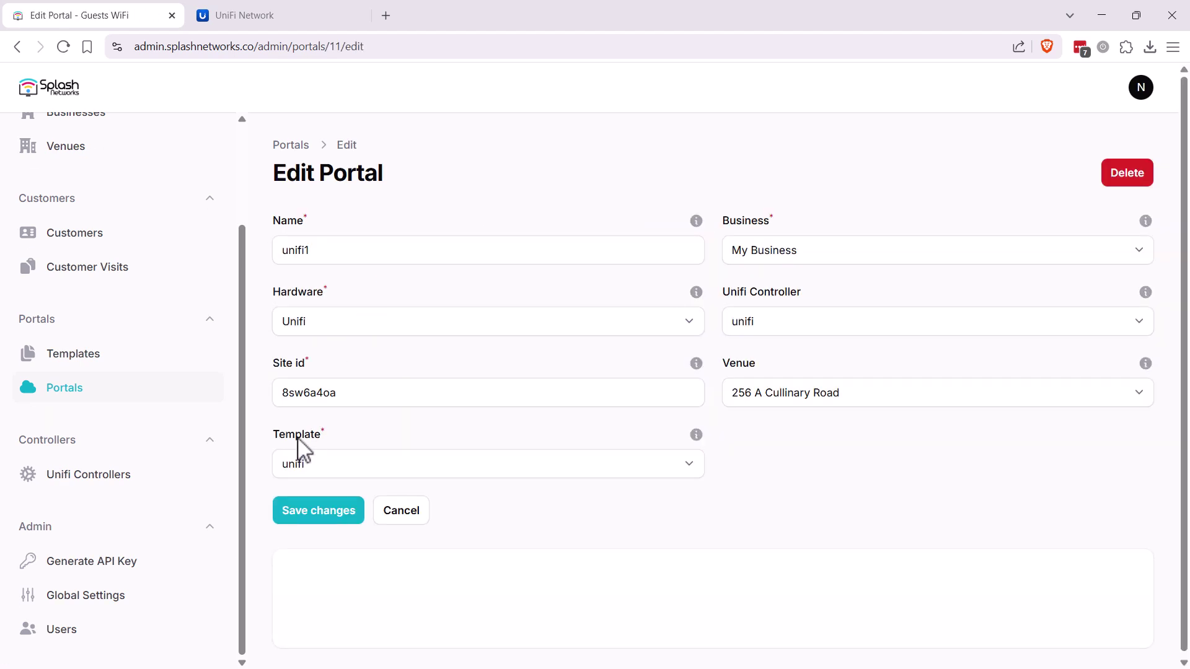
scroll(741, 380, down, 3)
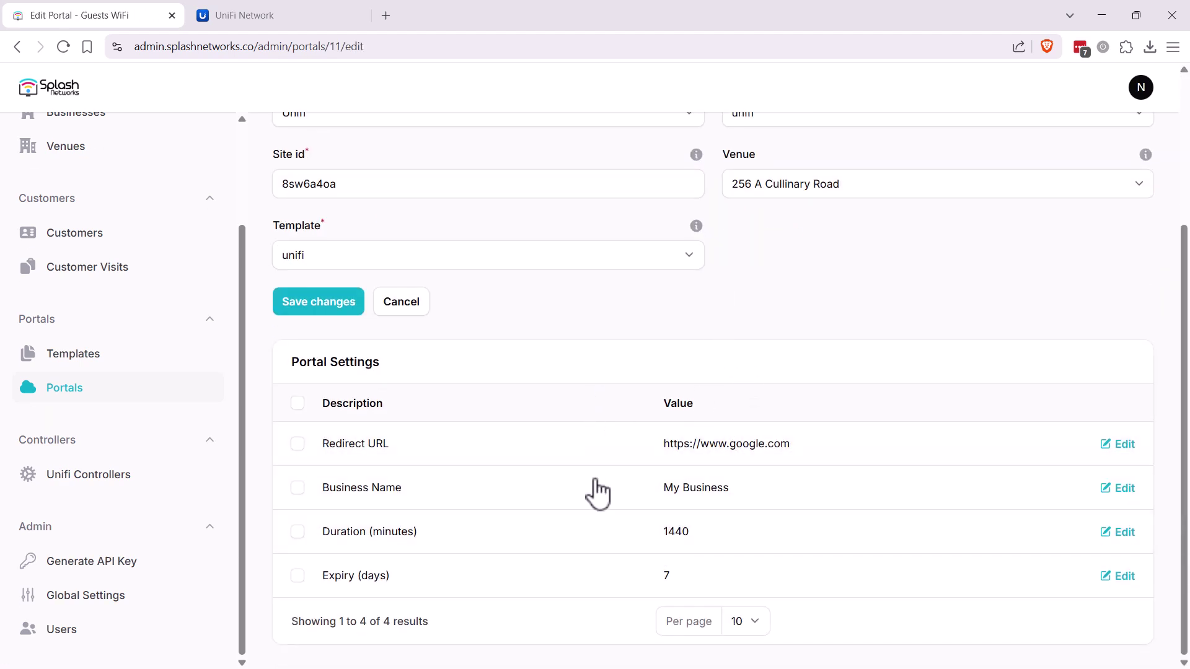